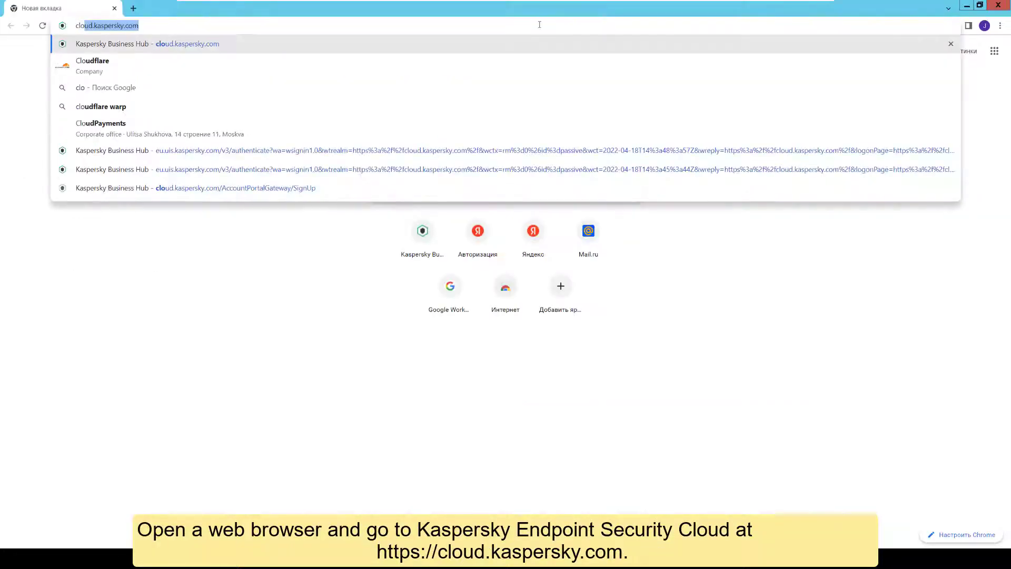
- Load cloud.kaspersky.com and start creating a new Kaspersky account
key("Return")
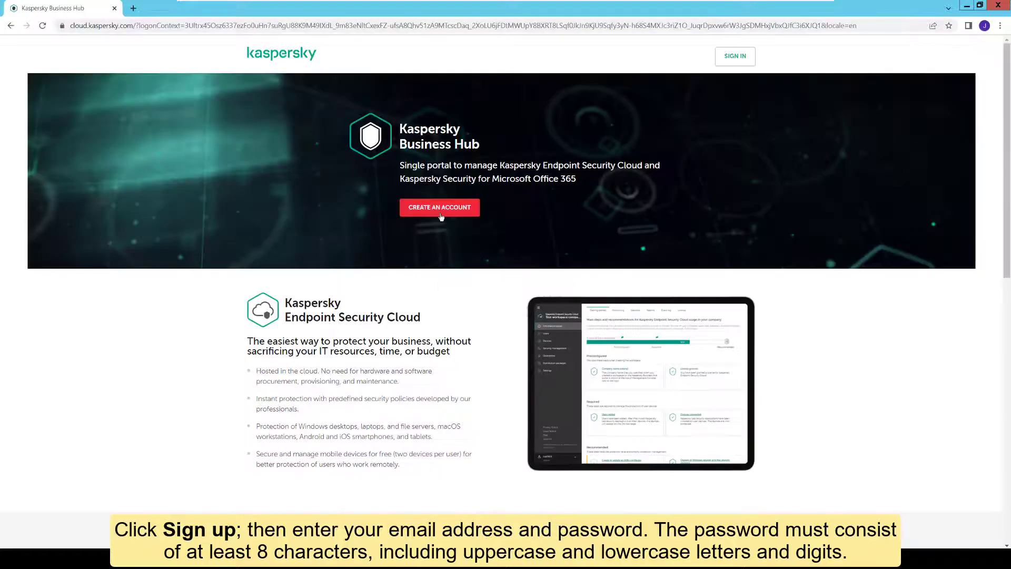
left_click(441, 208)
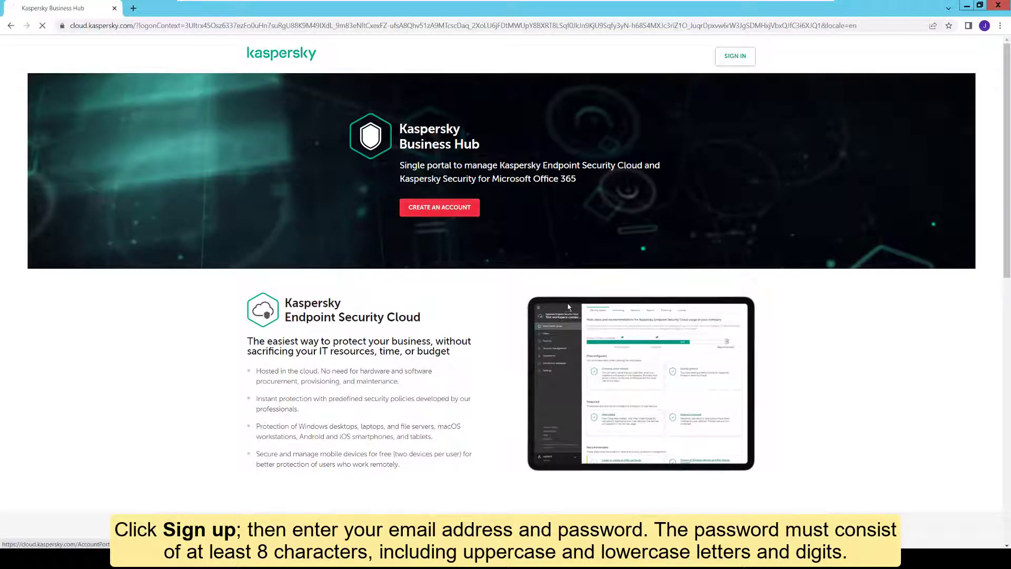
- Register with the account e-mail and password, accept the privacy terms, and activate via the Gmail link
left_click(413, 190)
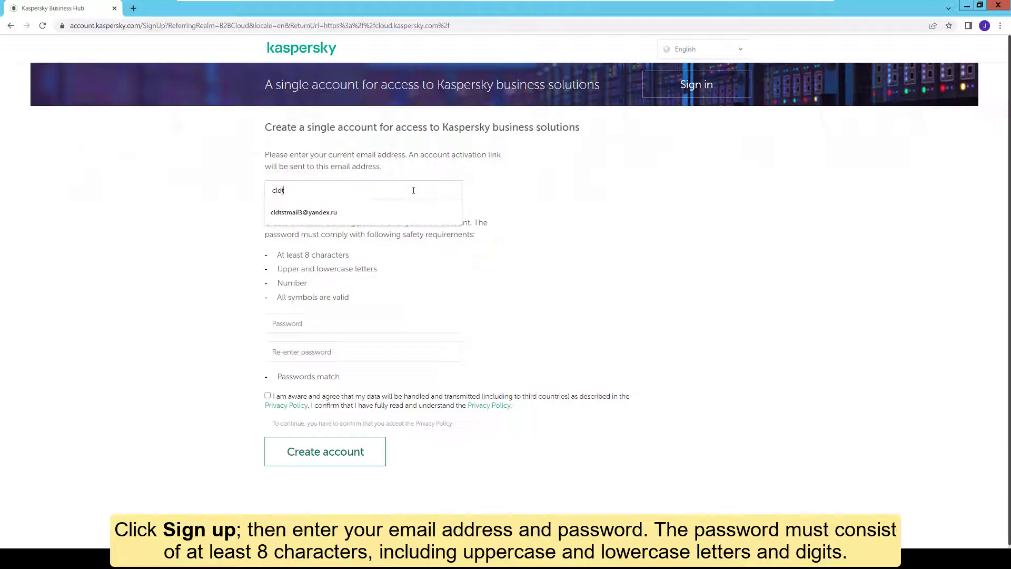
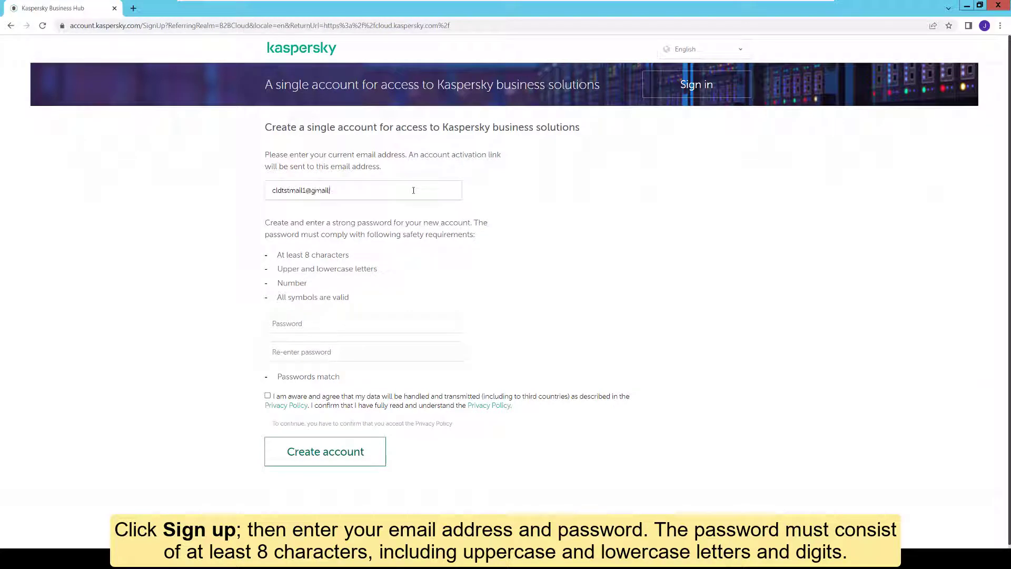
left_click(412, 320)
type("Password1")
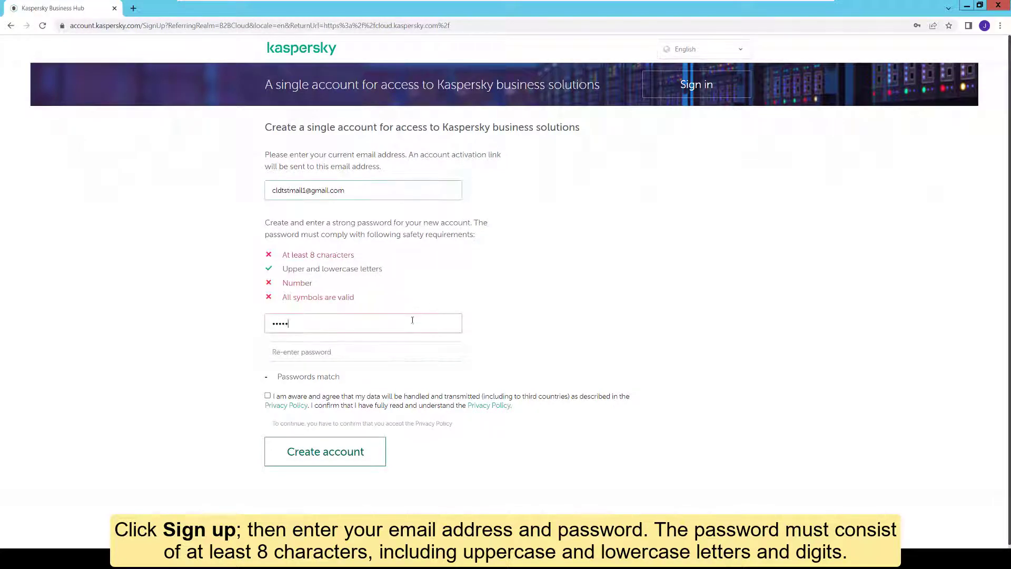
type("Password1")
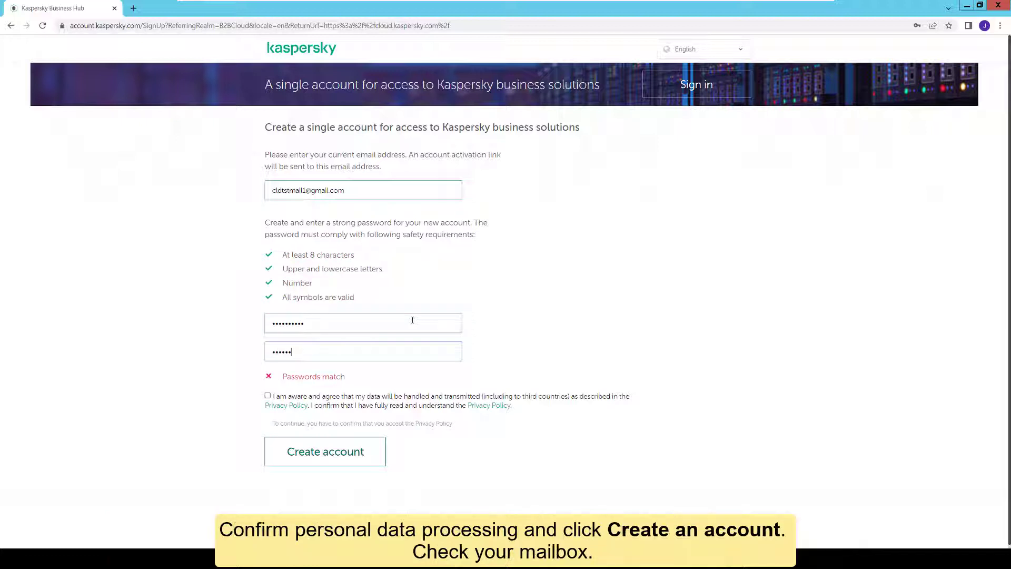
left_click(267, 395)
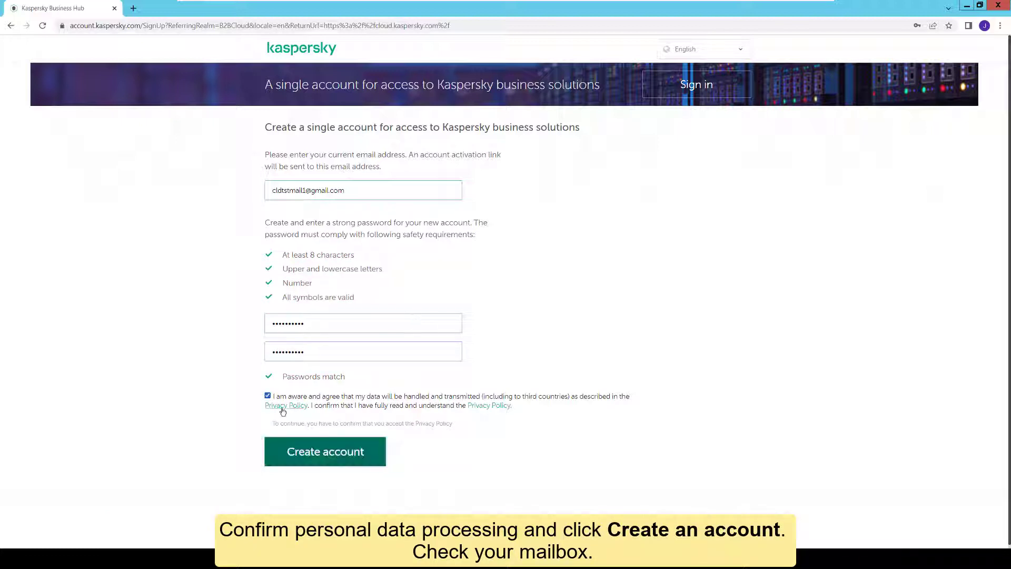
left_click(325, 452)
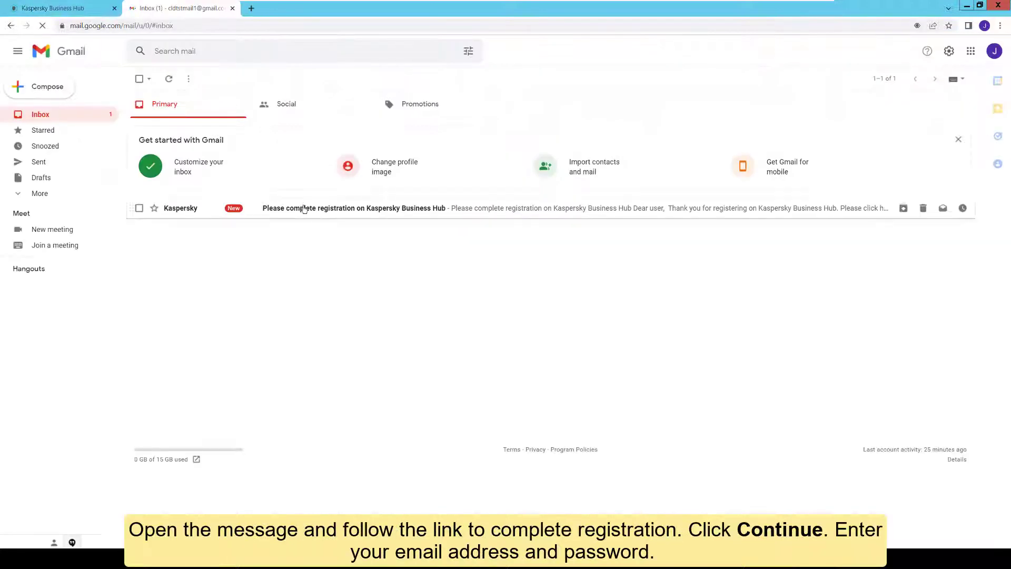
left_click(301, 208)
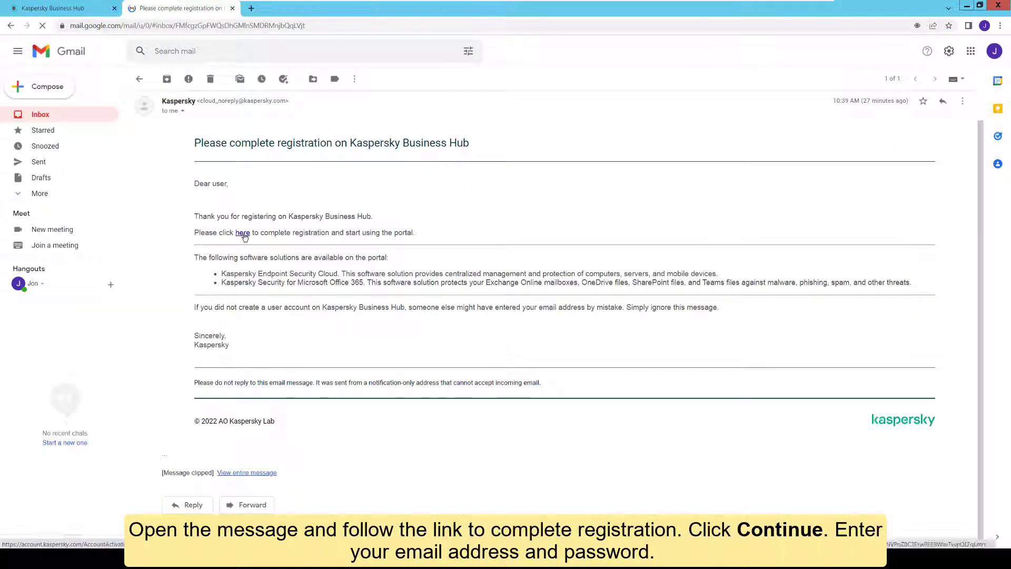
left_click(243, 290)
- Sign in to Business Hub with the new account's e-mail and password
left_click(347, 229)
left_click(406, 261)
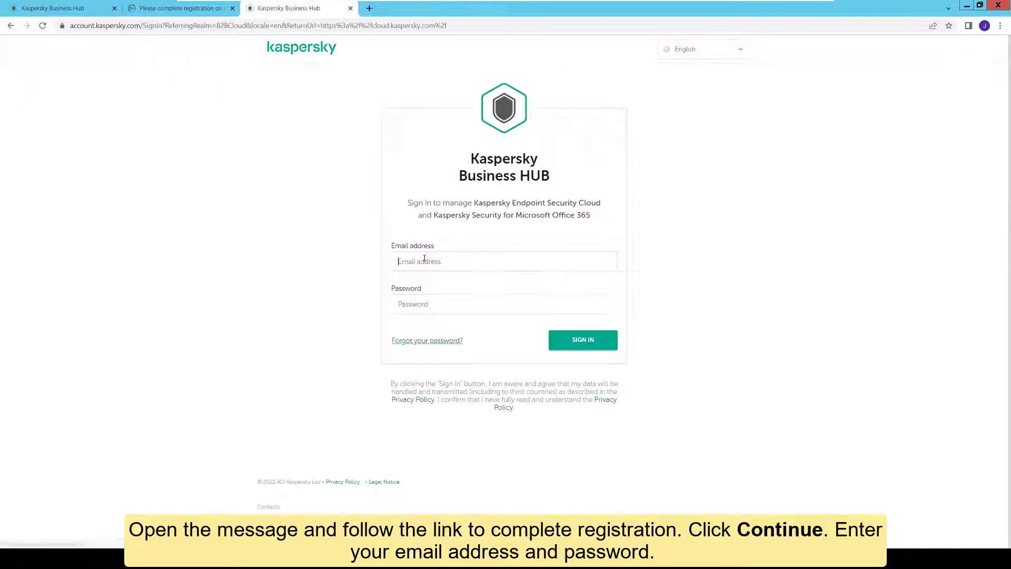
left_click(433, 302)
left_click(433, 303)
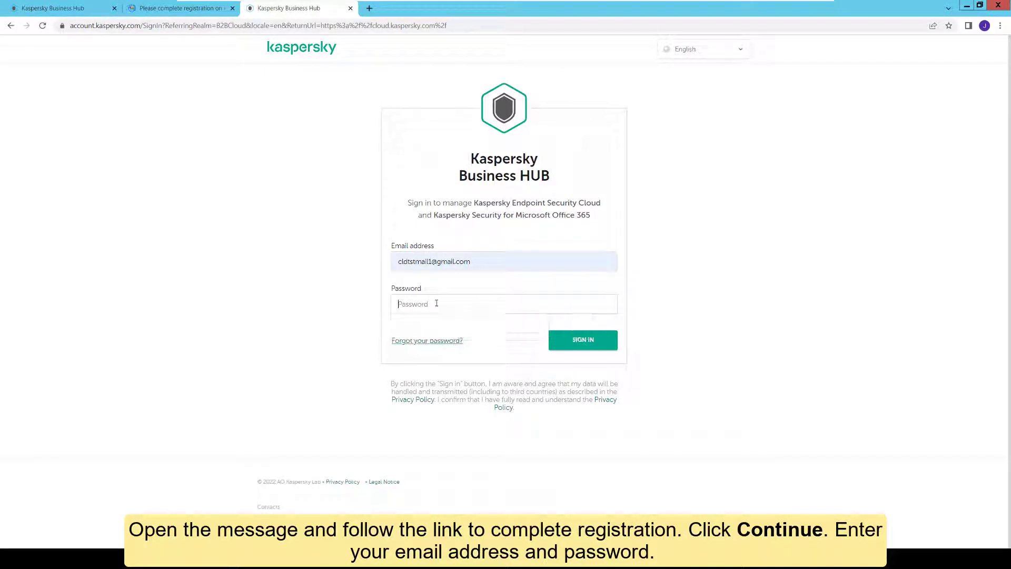
type("••••••••••")
key("Return")
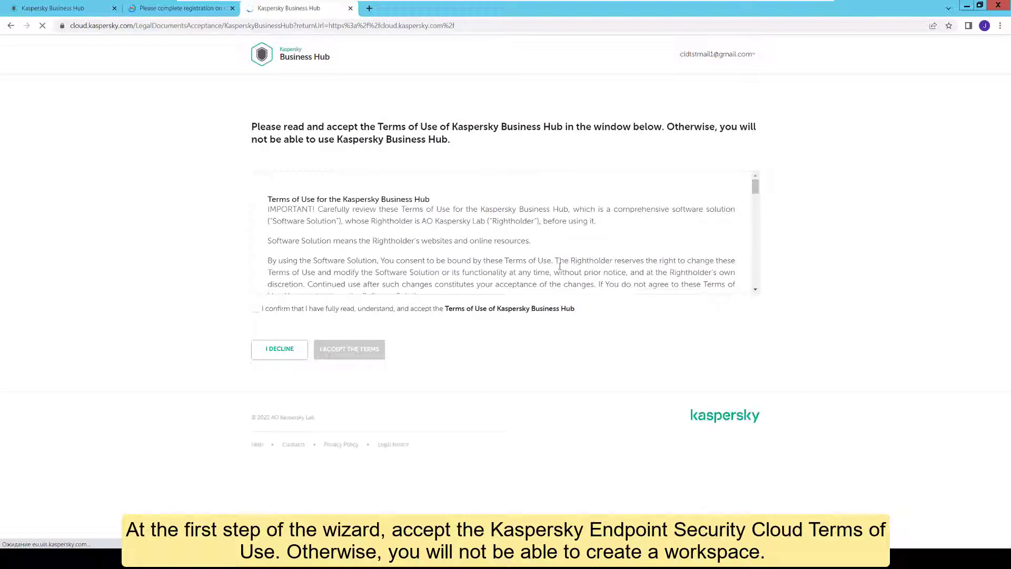
- Read through the Business Hub Terms of Use and tick the confirmation checkbox
scroll(663, 257, "down", 3)
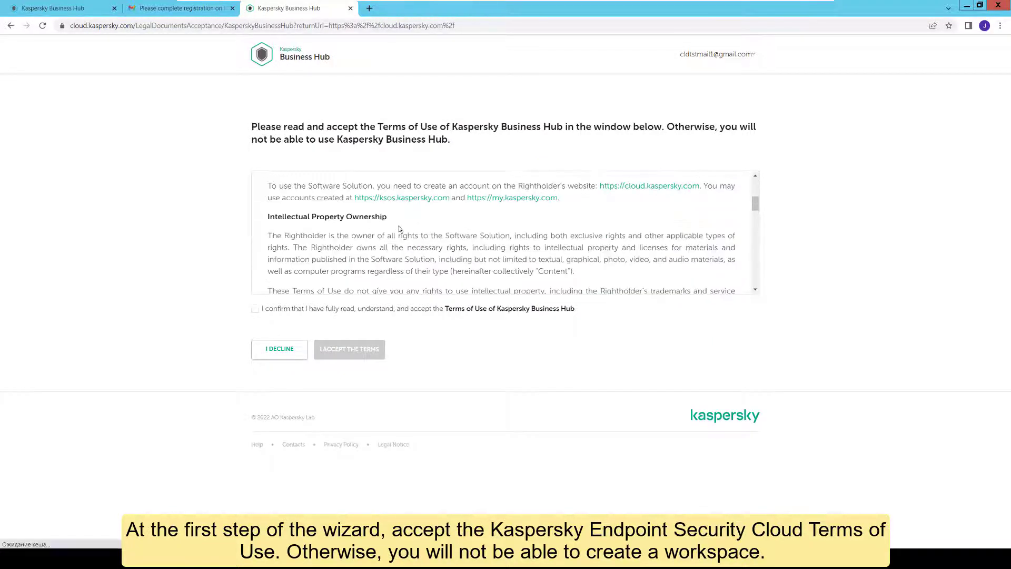
scroll(448, 234, "down", 5)
scroll(466, 245, "down", 10)
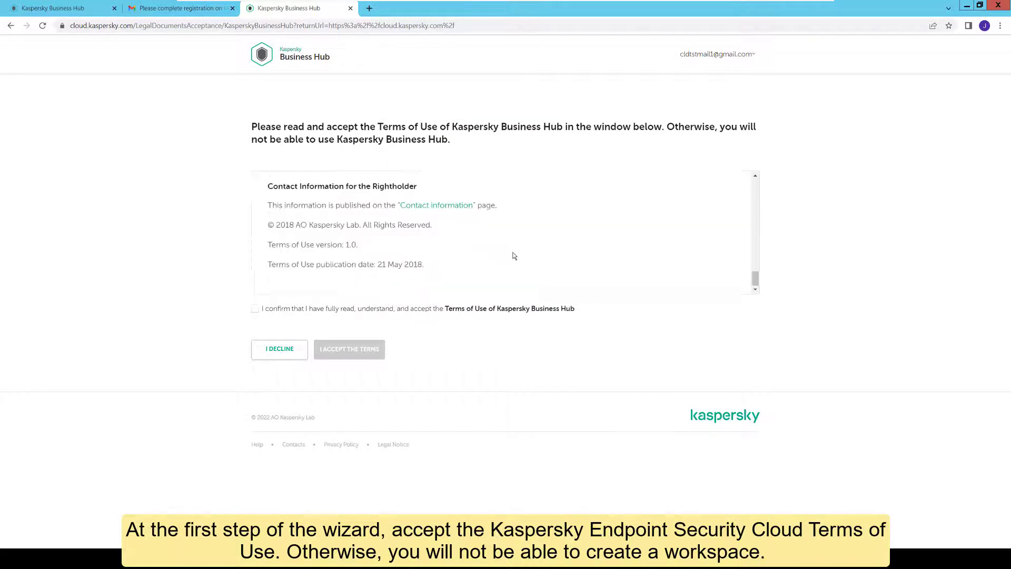
left_click(256, 309)
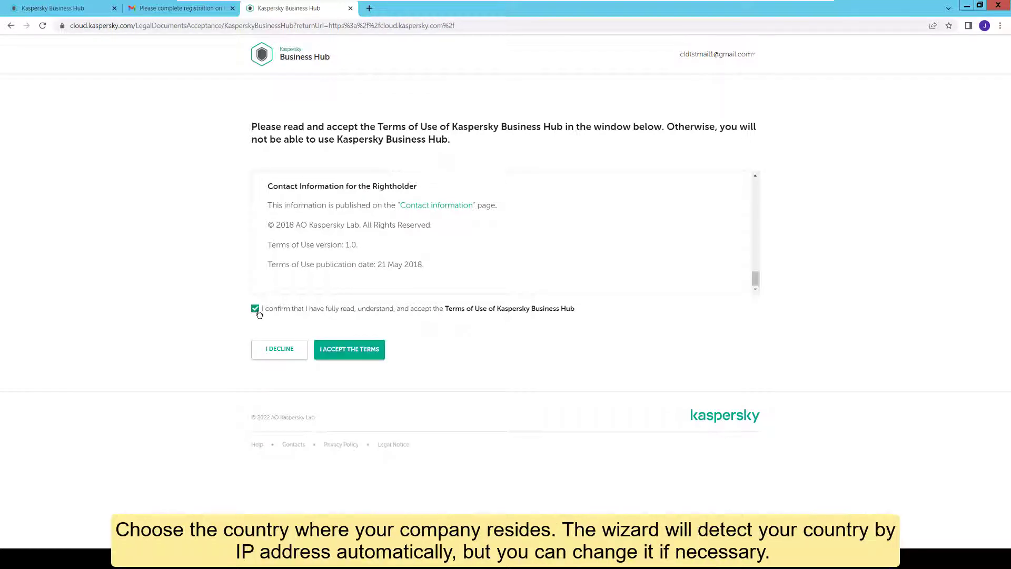
- Accept the Terms of Use and confirm Ireland as the company's country
left_click(361, 360)
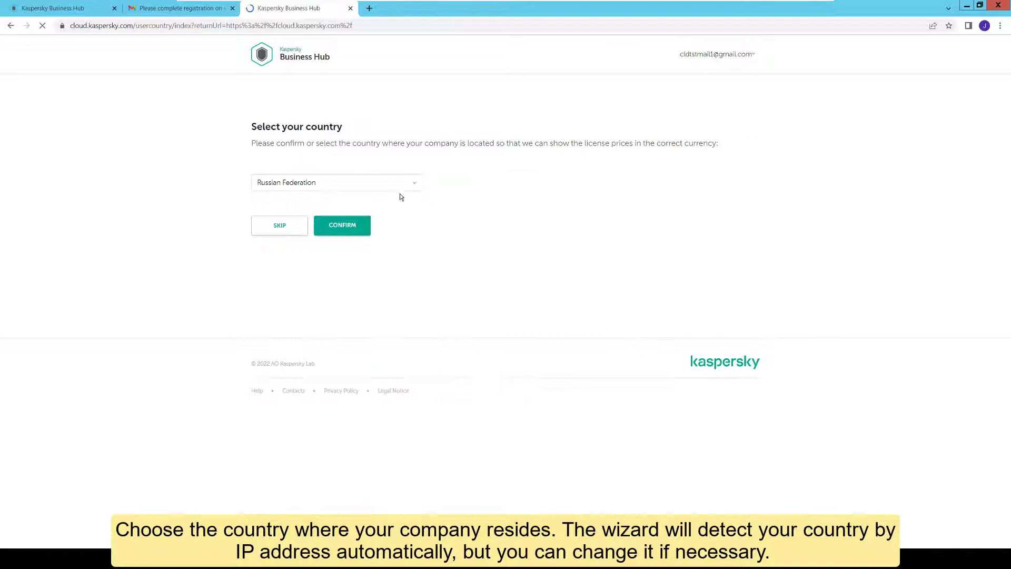
left_click(395, 185)
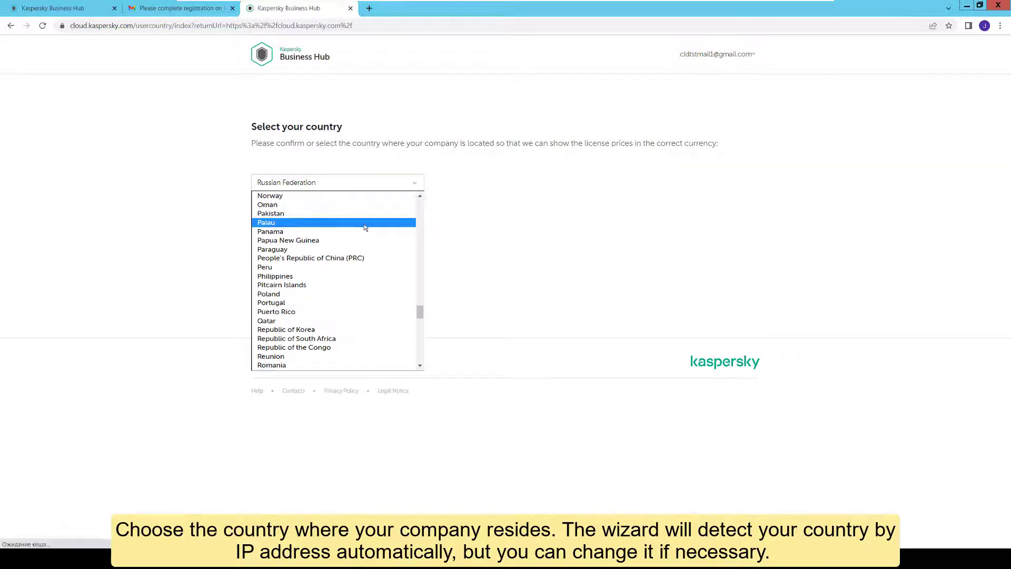
type("ire")
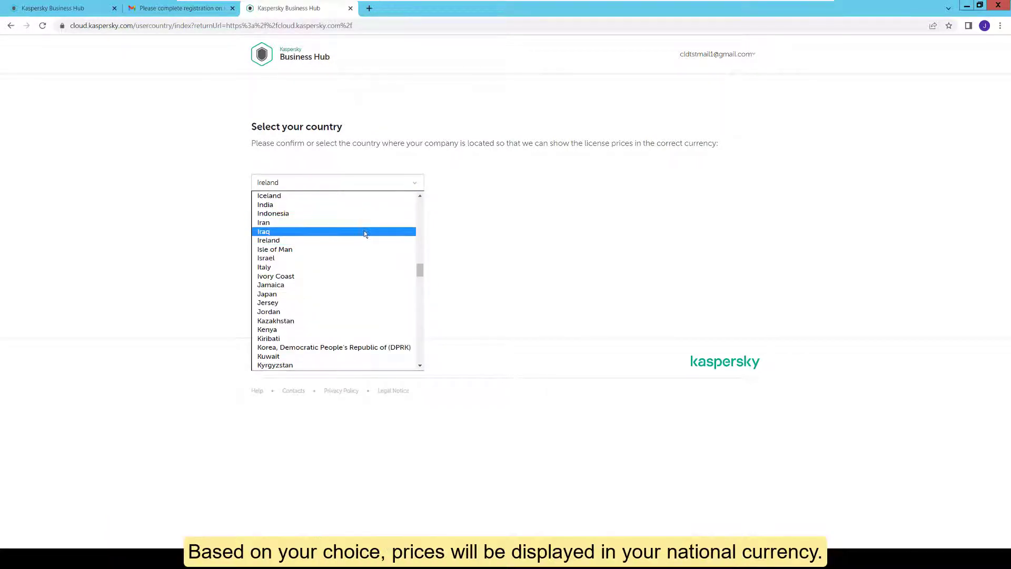
left_click(356, 239)
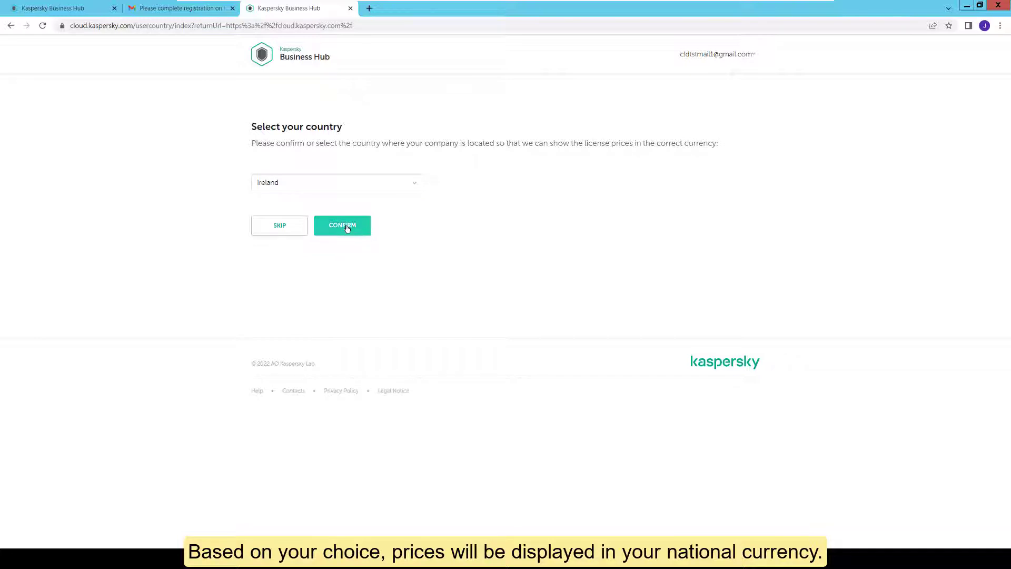
left_click(347, 228)
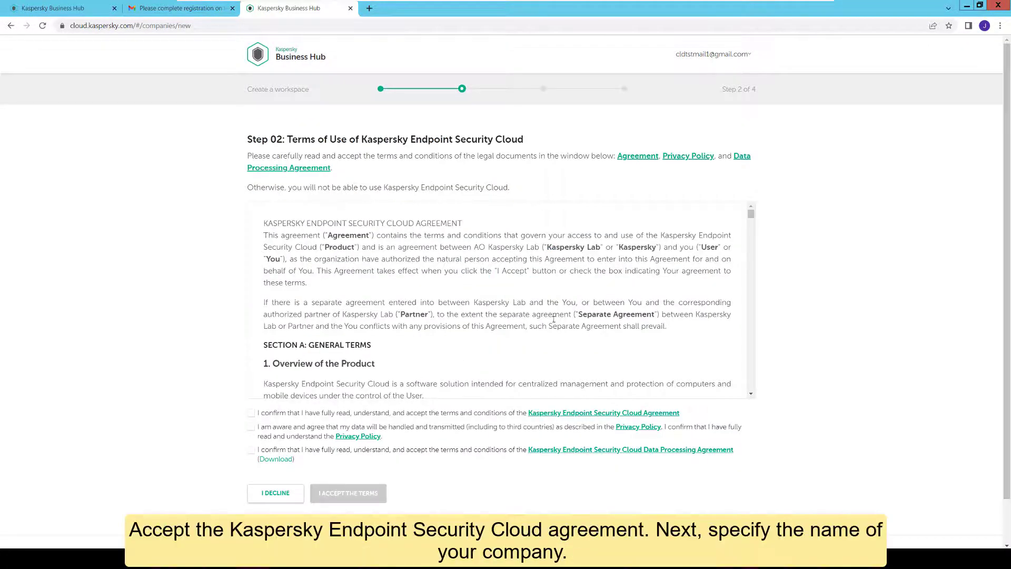
- Tick the Endpoint Security Cloud agreement, privacy policy and data processing checkboxes, then accept the terms
scroll(720, 268, "down", 10)
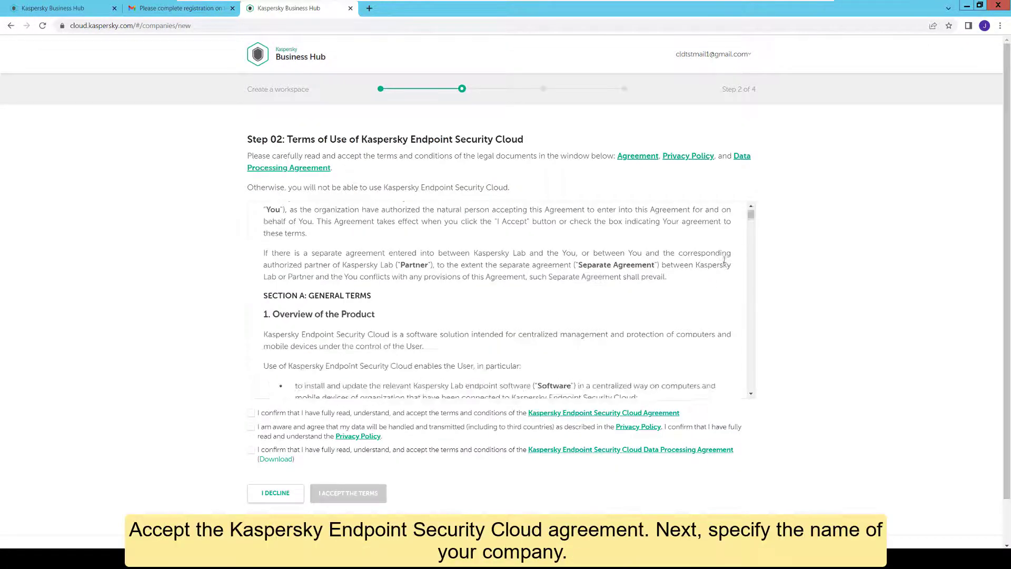
scroll(720, 267, "down", 10)
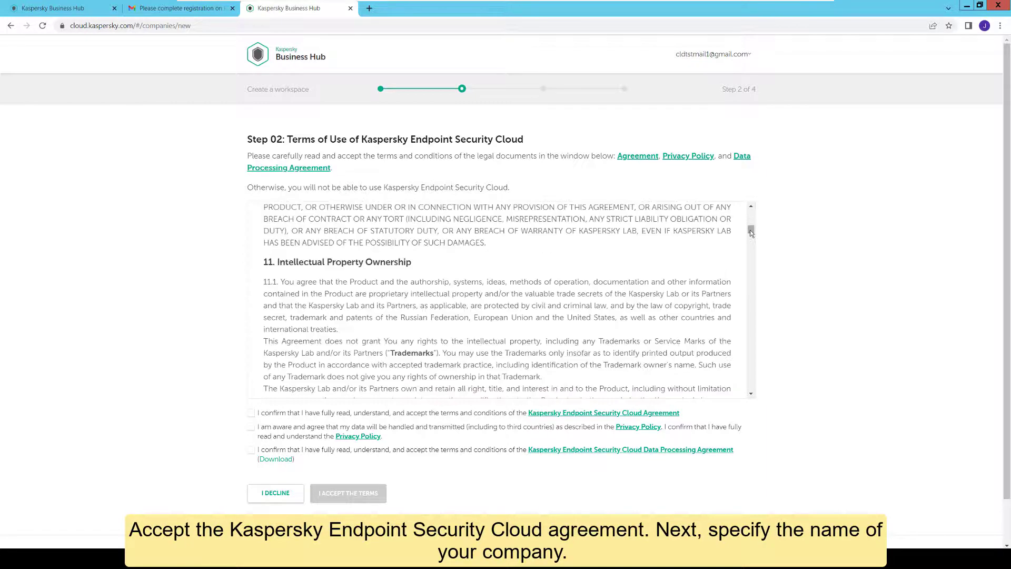
left_click_drag(751, 229, 755, 403)
left_click(251, 413)
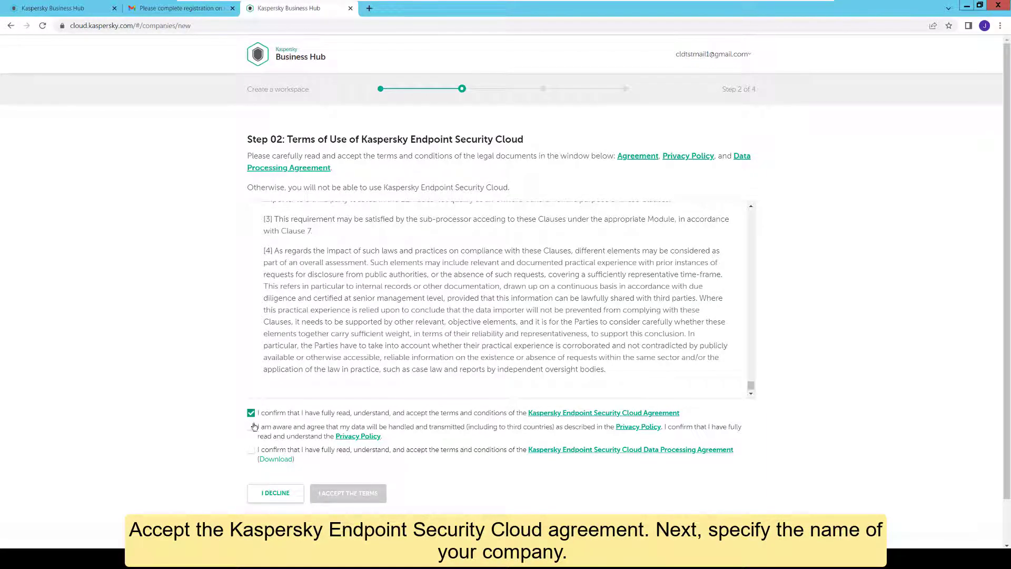
left_click(251, 427)
left_click(251, 452)
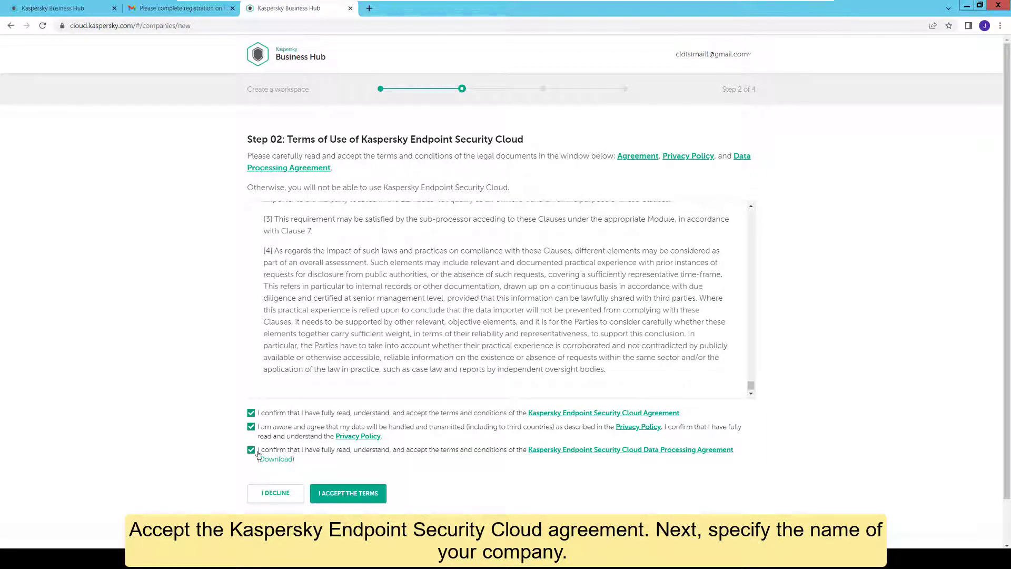
left_click(348, 493)
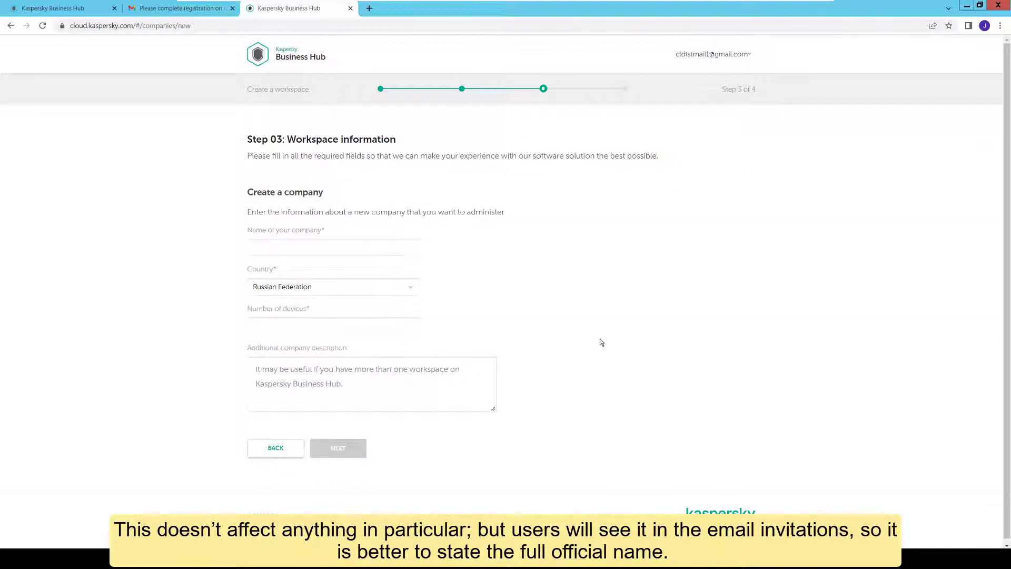
- Enter company name 'pet.ufa' and choose Ireland as the country
left_click(388, 248)
type("pe")
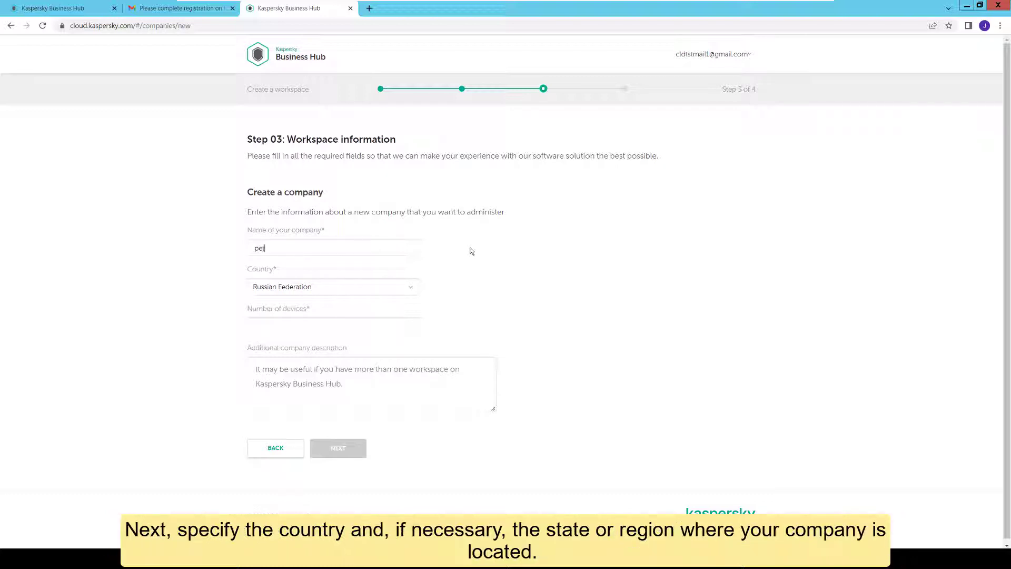
type("t.ufa")
left_click(409, 287)
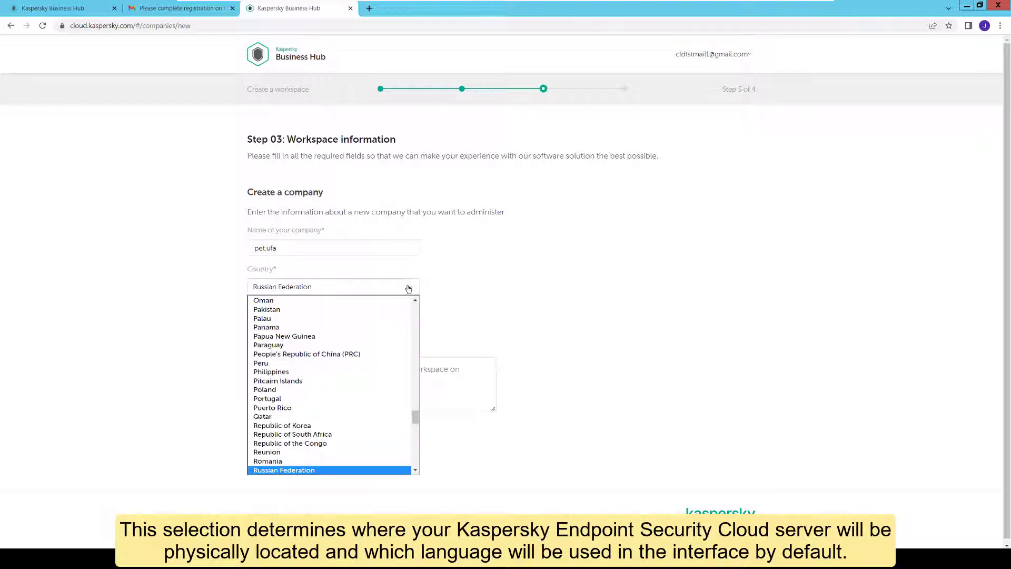
type("ire")
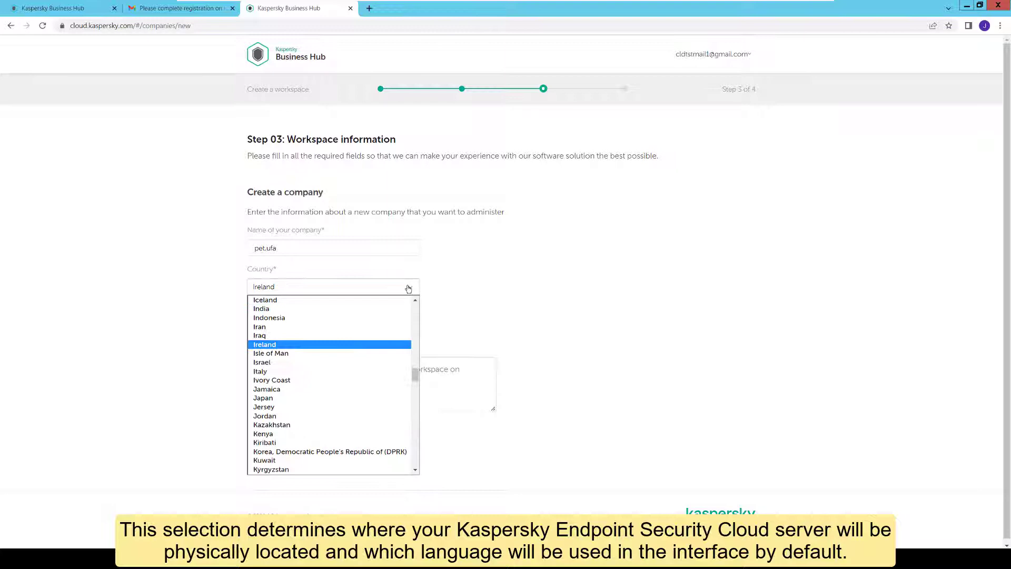
left_click(374, 345)
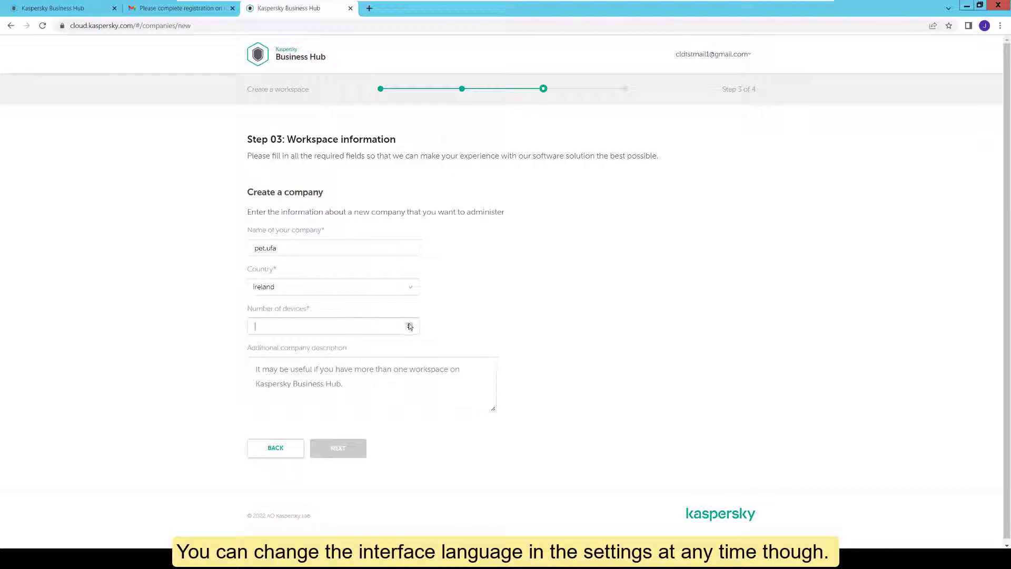
- Set the number of devices to 5 and submit the workspace information
type("6")
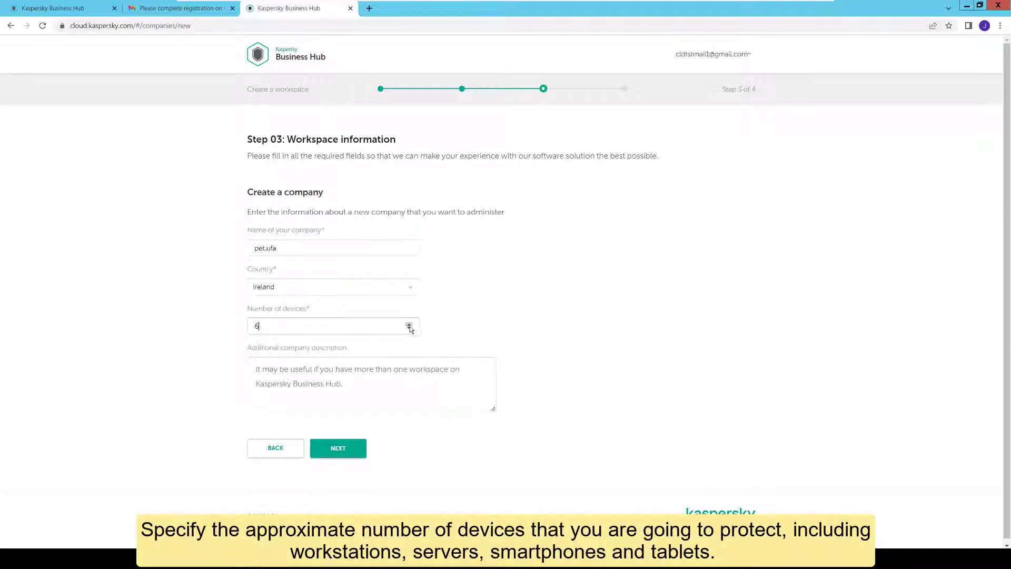
left_click(409, 325)
left_click(409, 324)
left_click(409, 330)
scroll(535, 356, "down", 1)
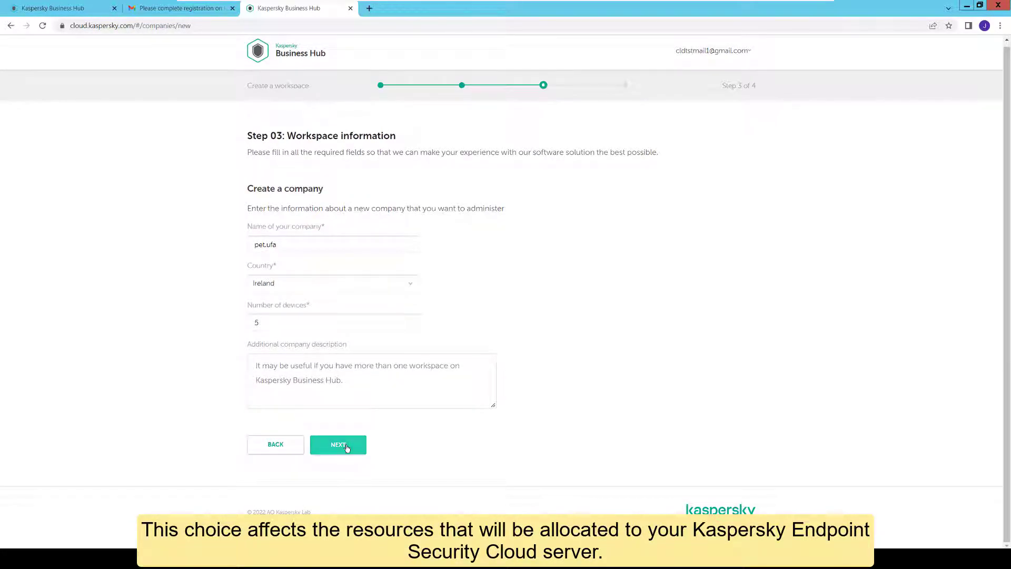
left_click(312, 403)
left_click(338, 445)
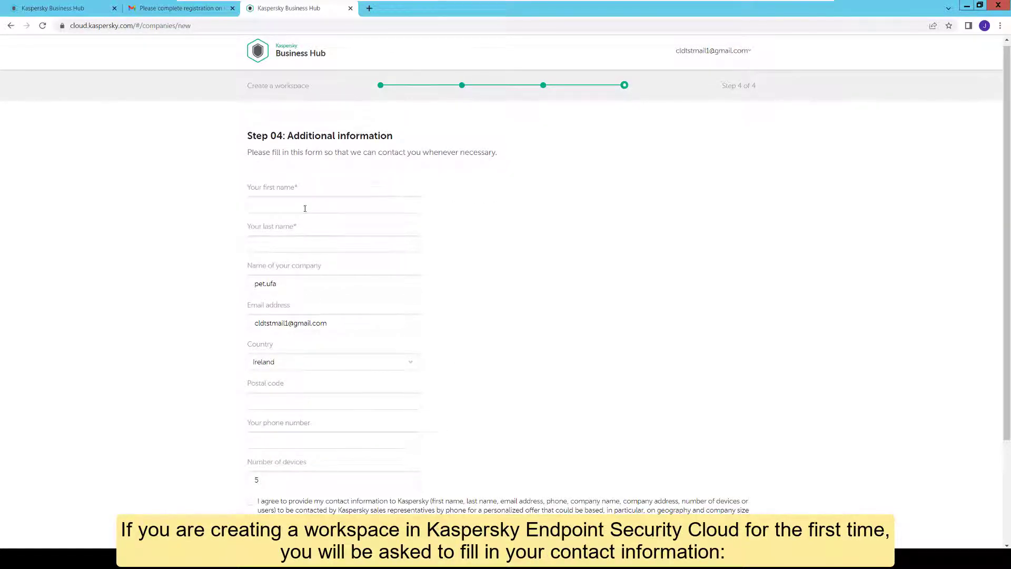
- Enter the contact's first and last name and consent to sharing contact information
type("Jon")
key("Tab")
type("Doe")
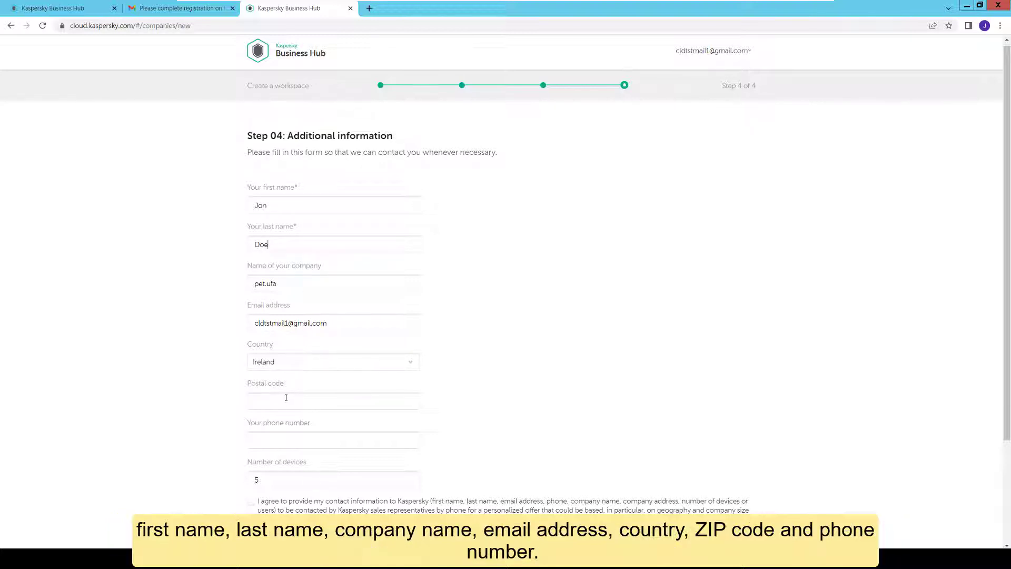
scroll(288, 401, "down", 3)
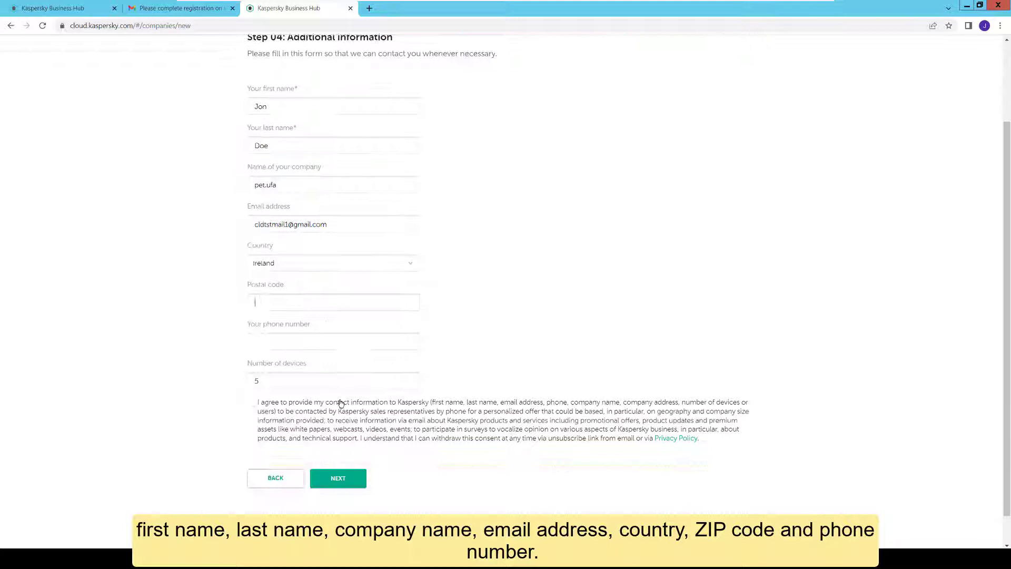
left_click(253, 381)
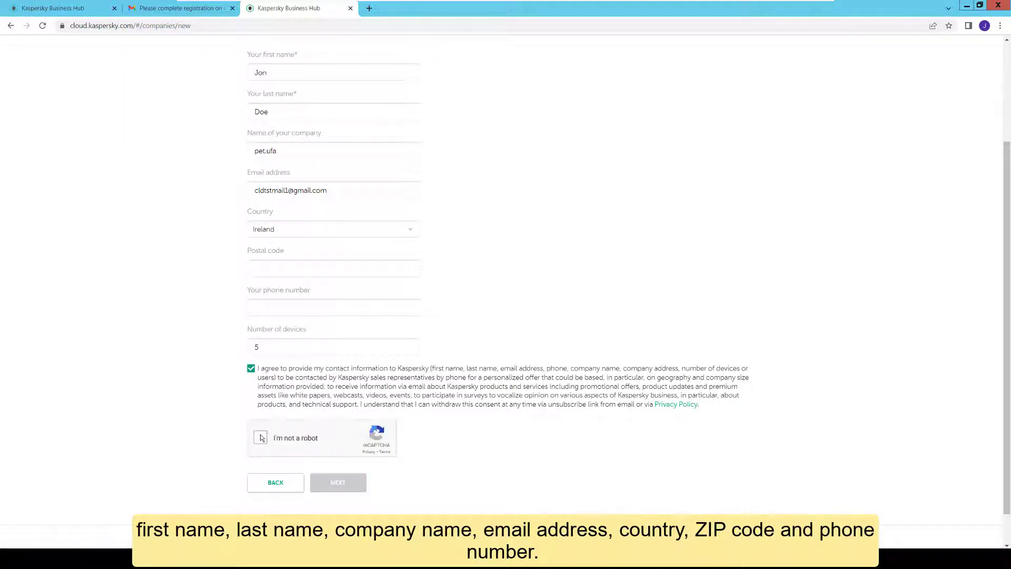
- Pass the traffic-light reCAPTCHA, create the workspace, and open it from the confirmation email
left_click(260, 437)
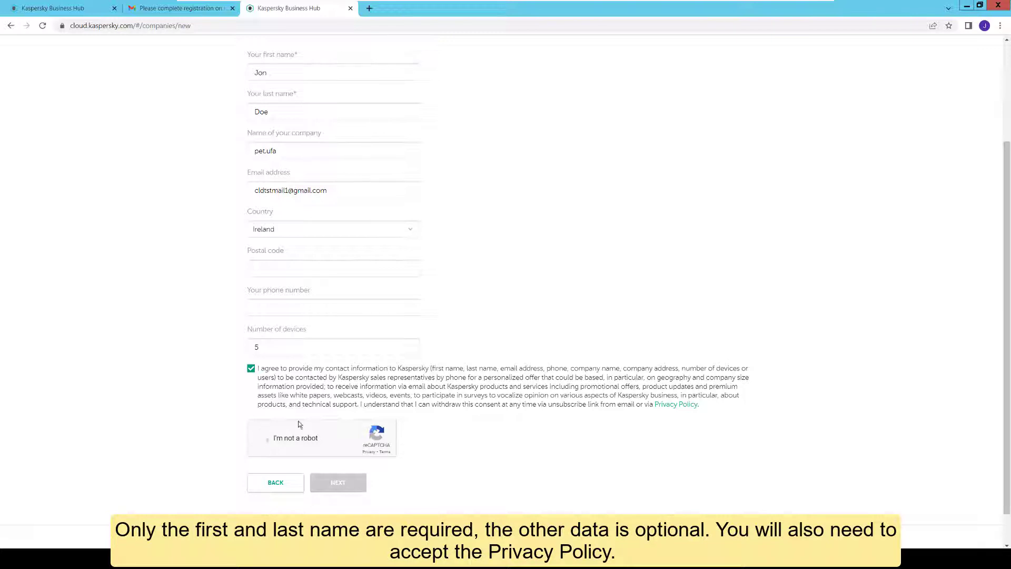
left_click(374, 395)
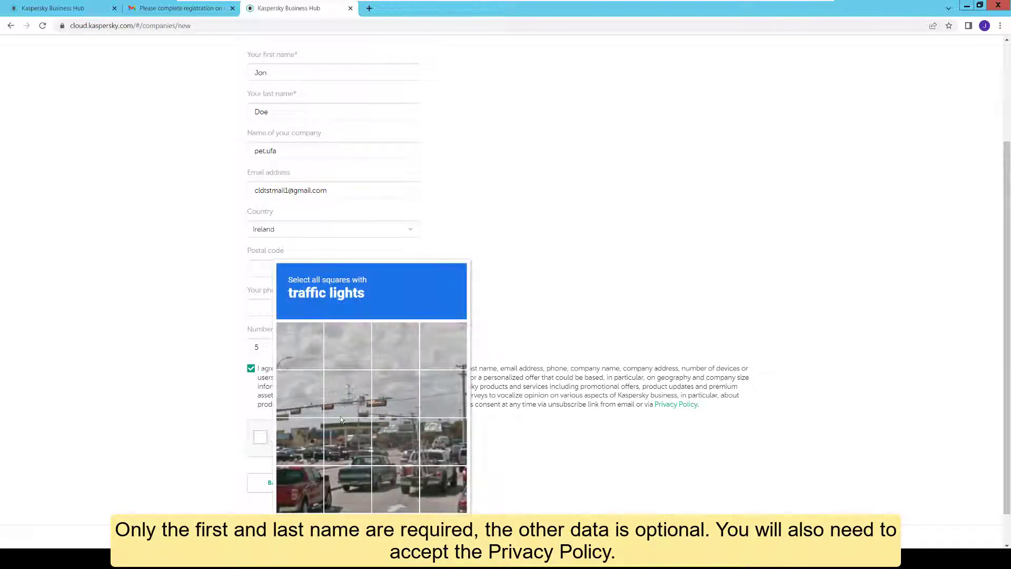
left_click(301, 399)
left_click(351, 408)
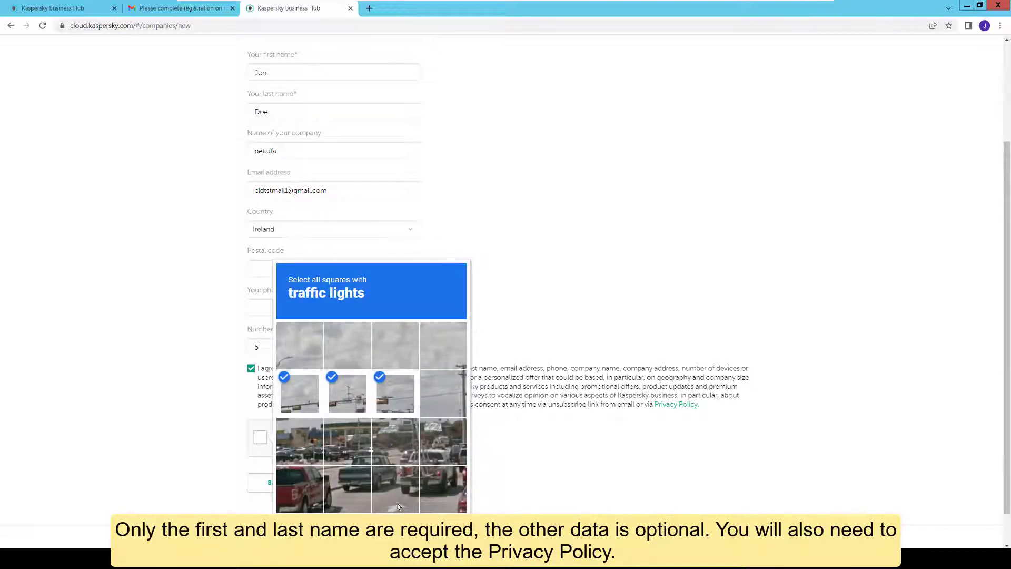
left_click(445, 530)
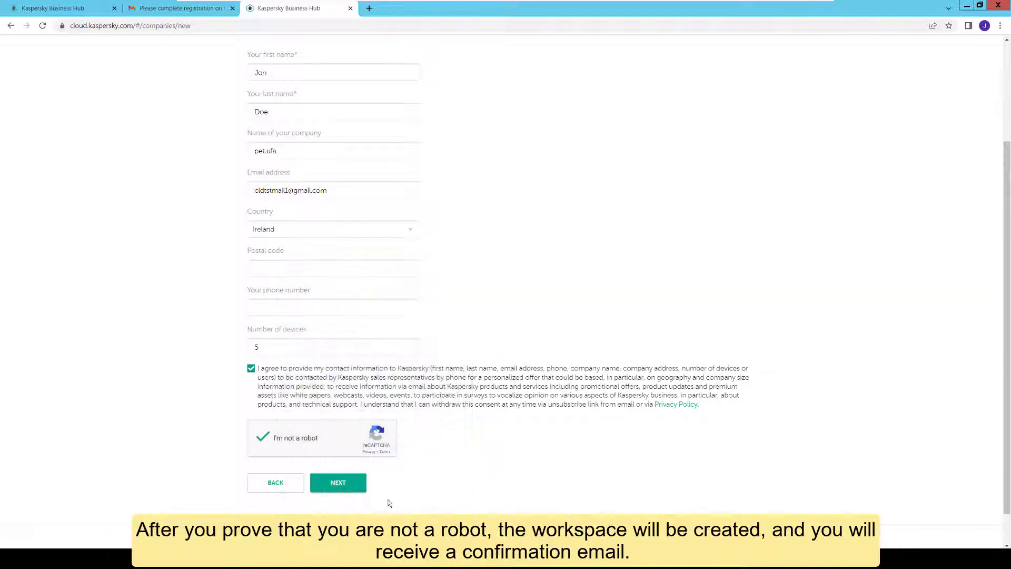
left_click(349, 487)
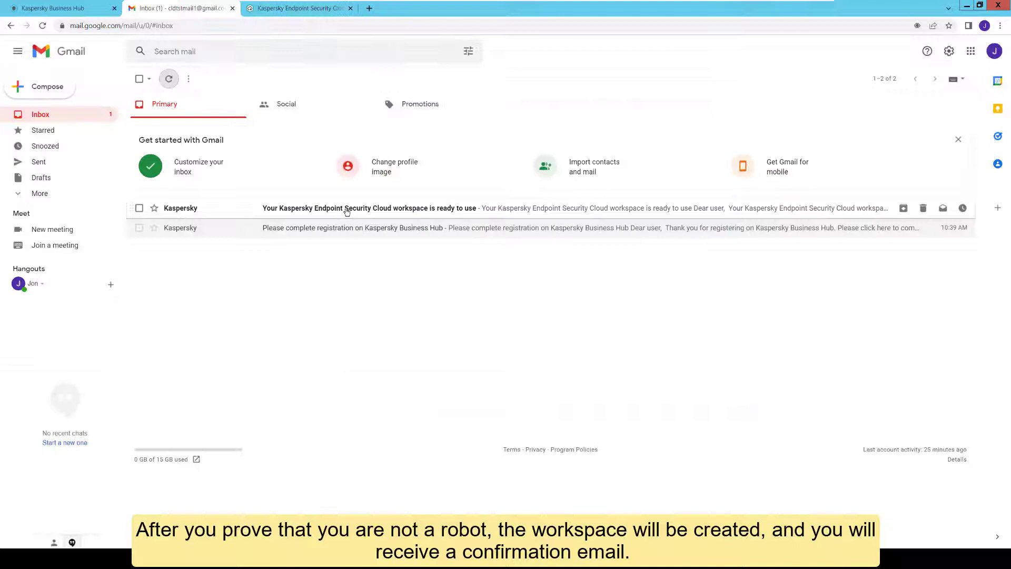
left_click(346, 209)
left_click(332, 7)
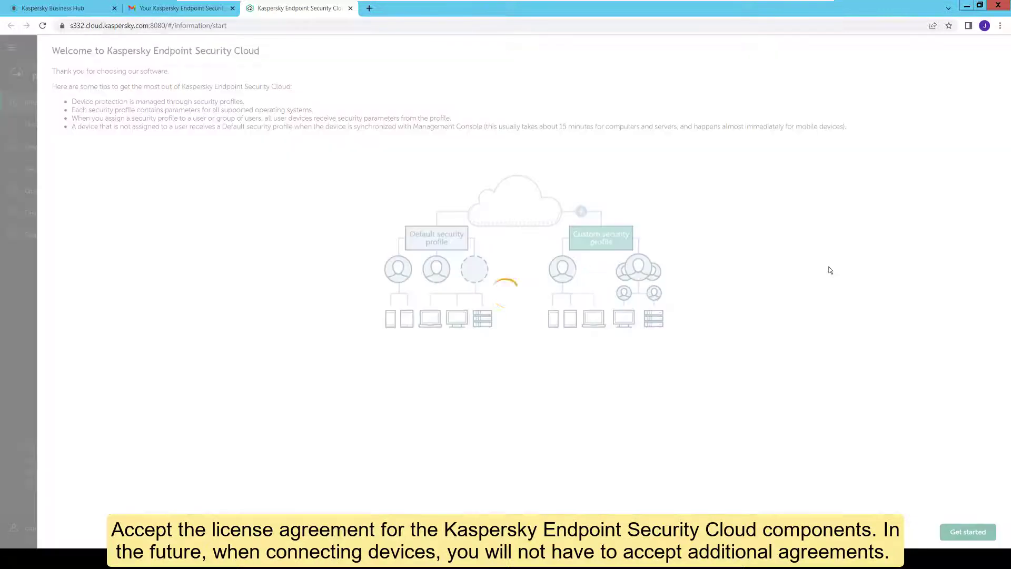
- Start setup and accept both End User License Agreement checkboxes
left_click(967, 532)
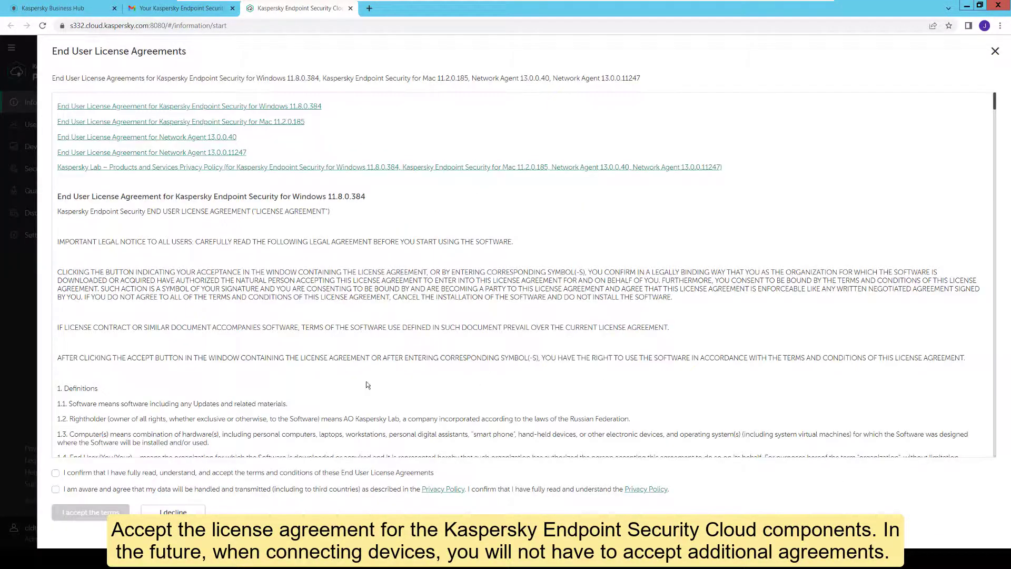
left_click(56, 473)
left_click(57, 490)
left_click(90, 512)
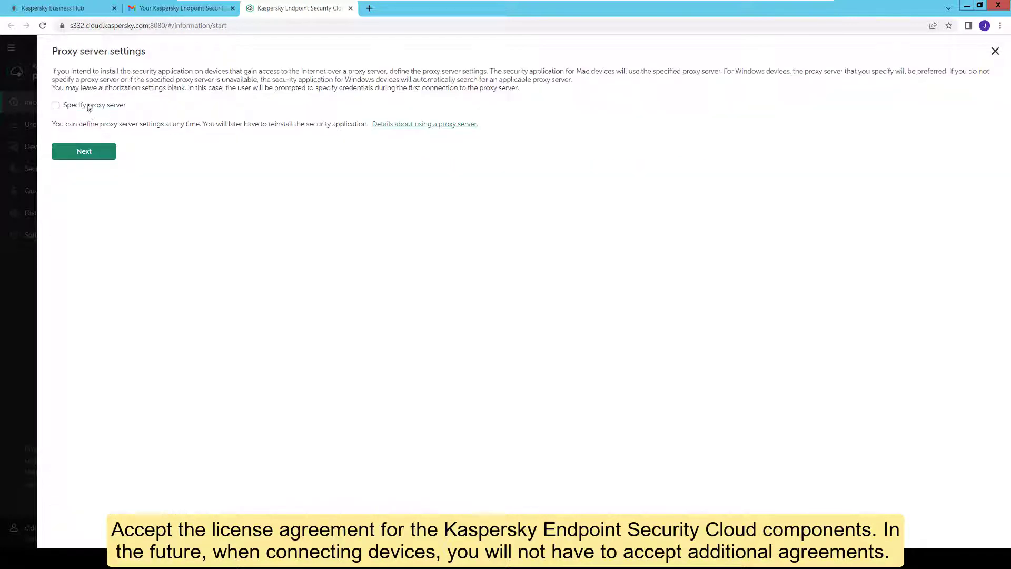
- Leave the proxy server option off and continue past the proxy step
left_click(56, 105)
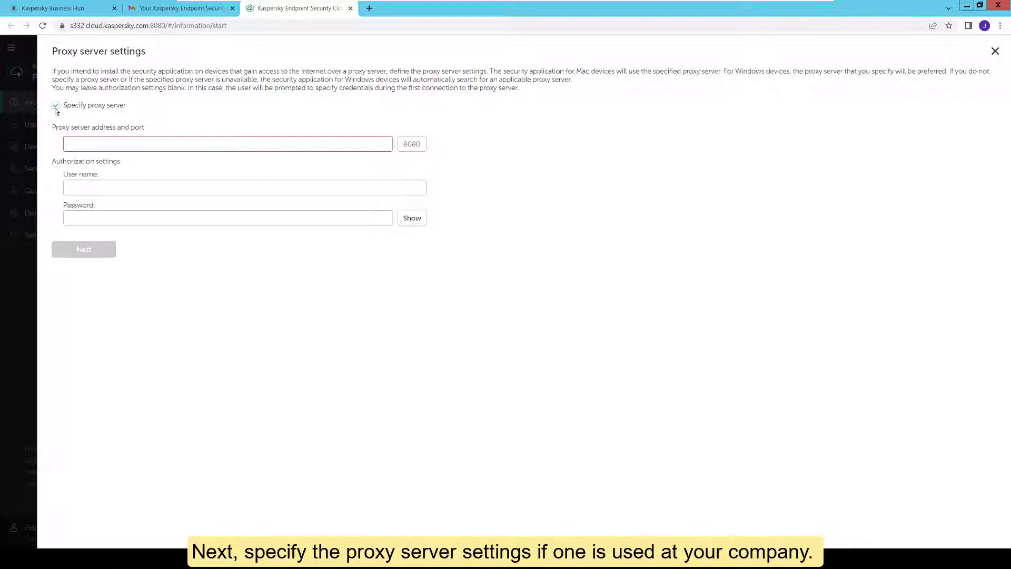
left_click(56, 105)
left_click(86, 153)
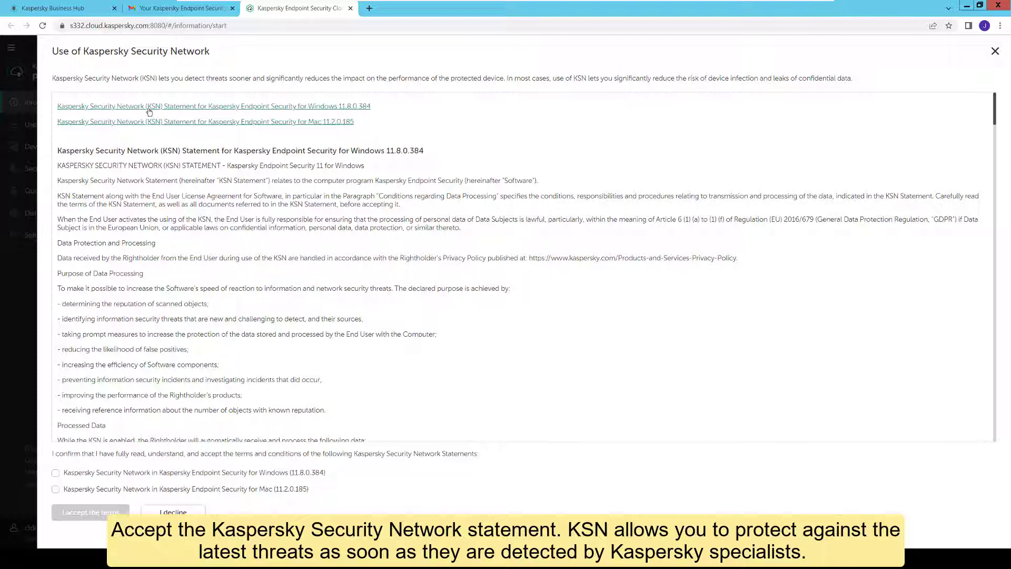
- Tick the Windows and Mac KSN statement checkboxes and accept the terms
left_click(77, 476)
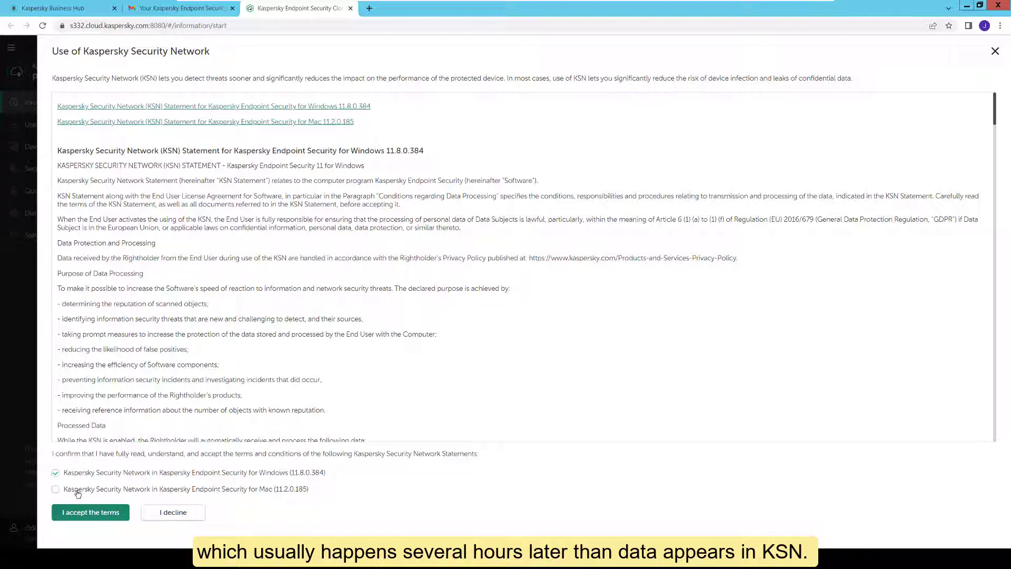
left_click(79, 494)
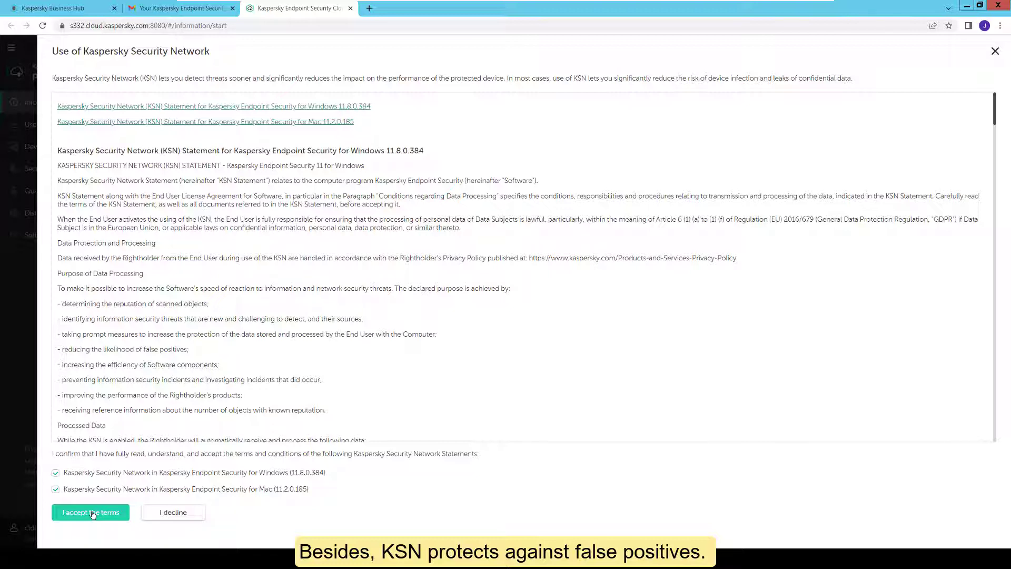
left_click(92, 513)
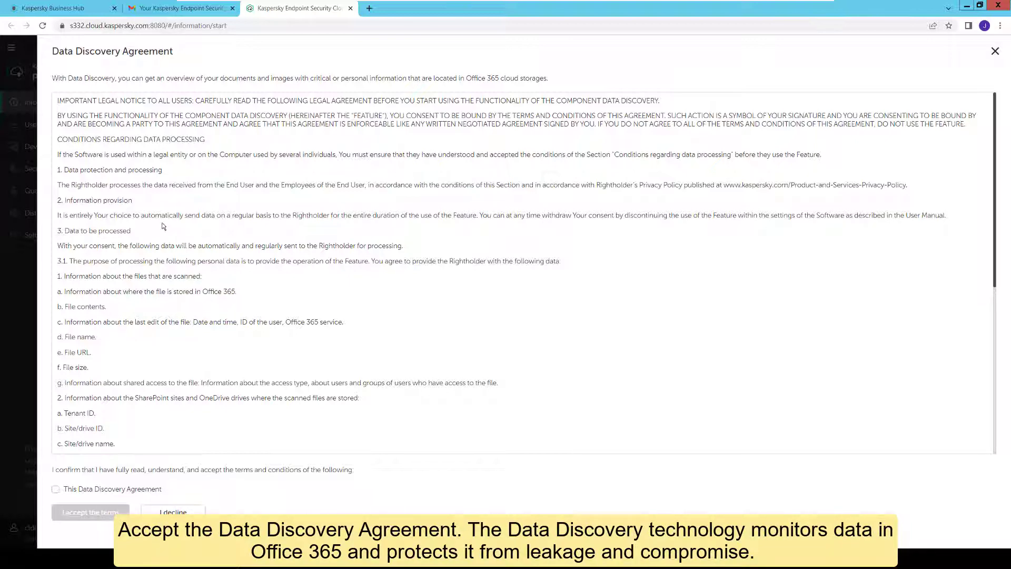
- Tick 'This Data Discovery Agreement' checkbox and accept the terms
scroll(157, 226, "down", 4)
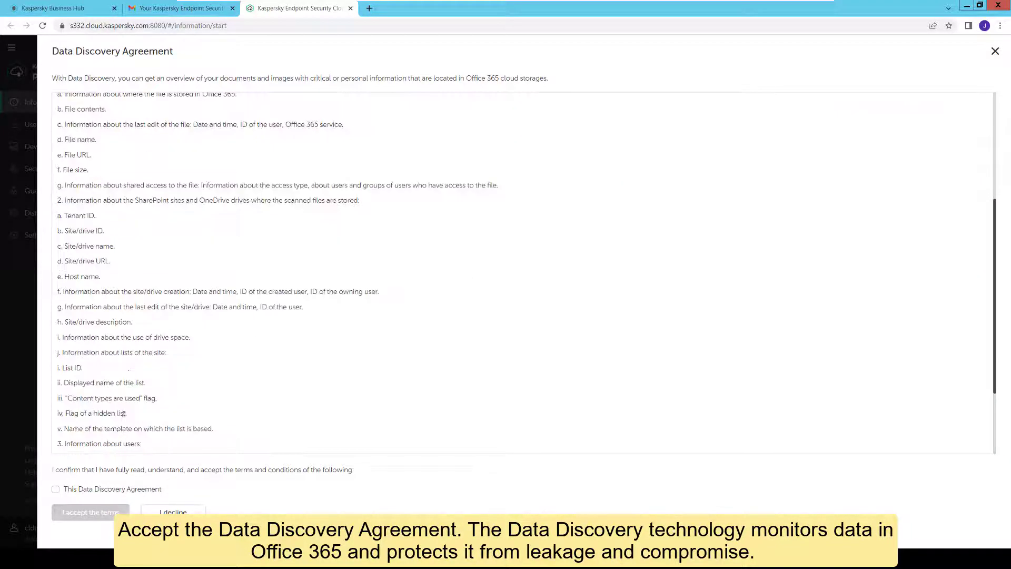
left_click(116, 494)
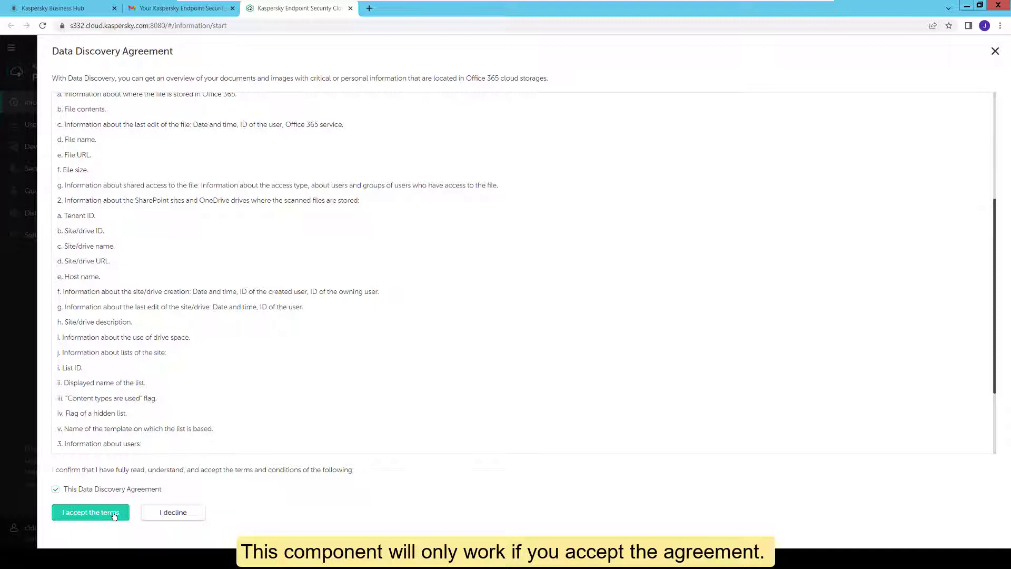
left_click(113, 514)
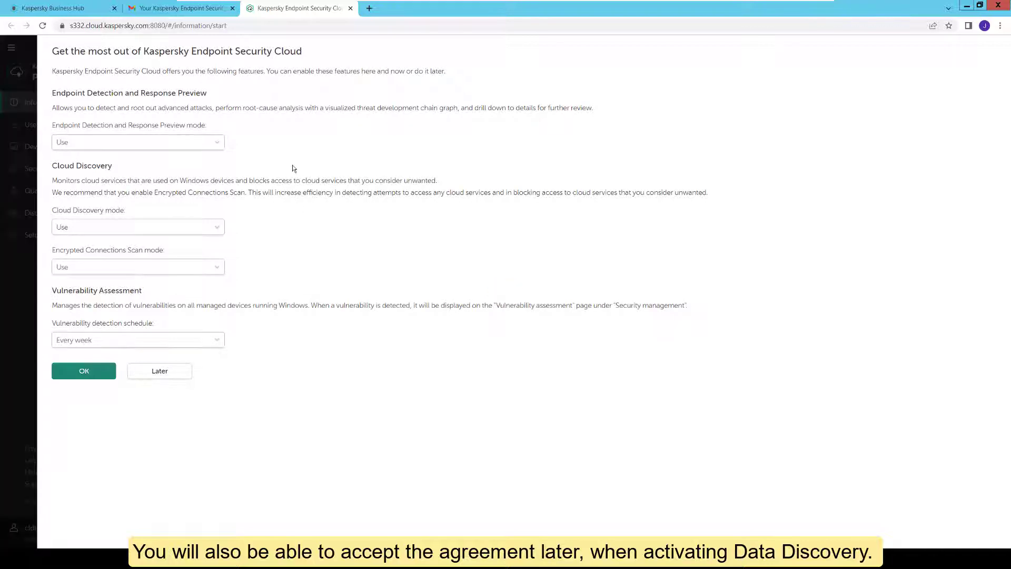
- Keep EDR Preview and Cloud Discovery on 'Use', then accept the Limitation of Liability Agreement
left_click(219, 142)
left_click(257, 139)
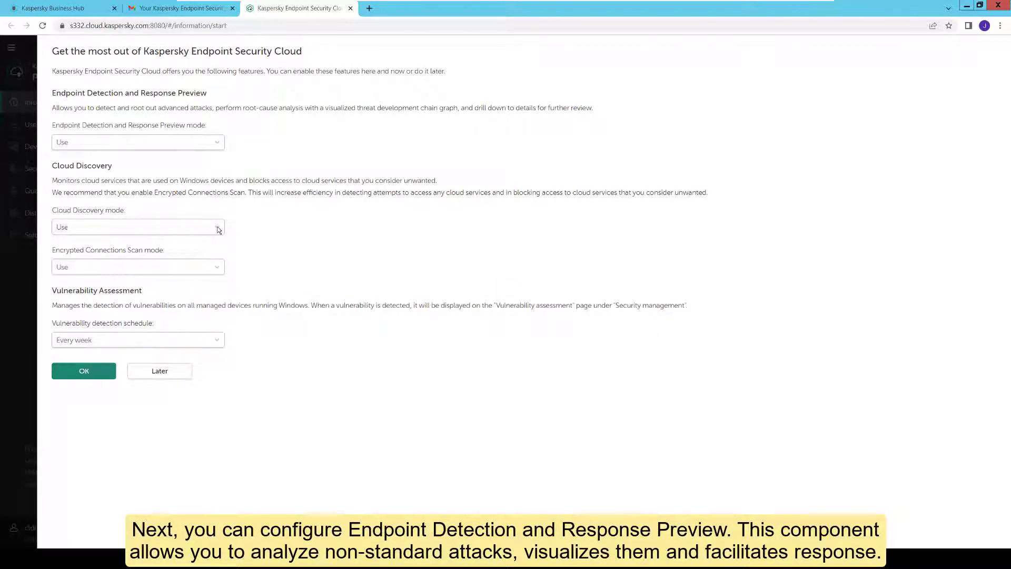
left_click(219, 227)
left_click(256, 232)
left_click(100, 372)
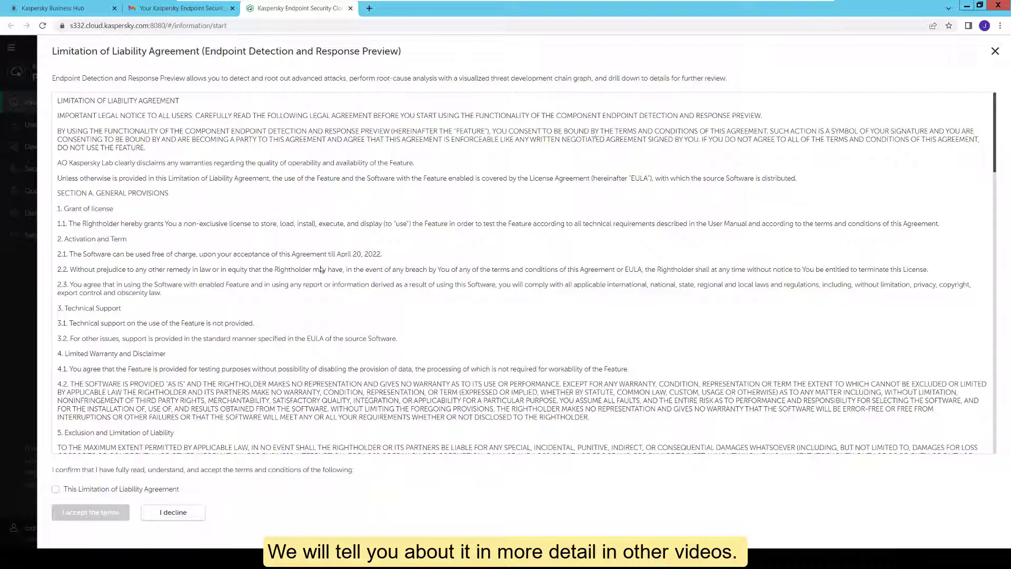
left_click(150, 490)
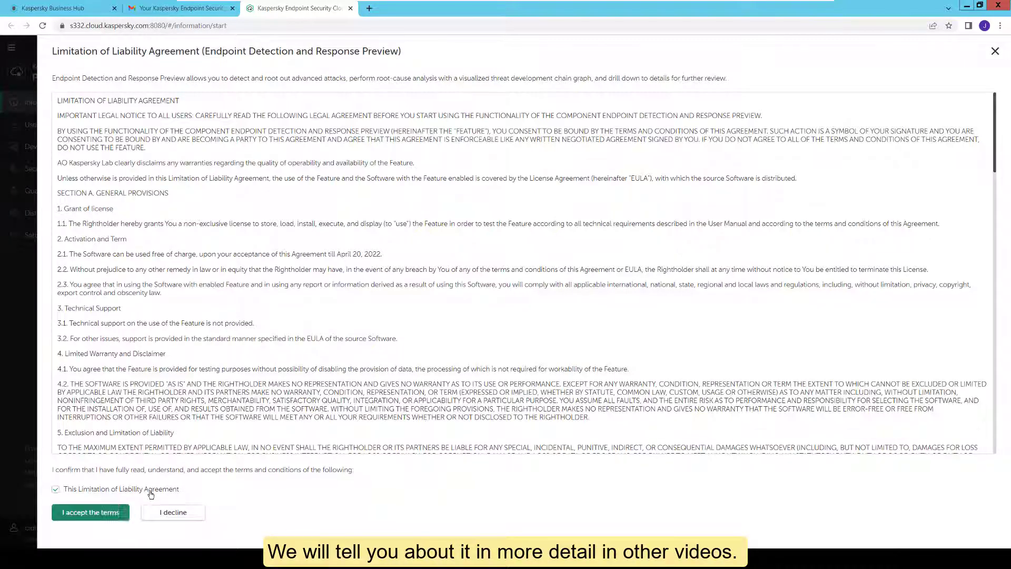
left_click(112, 512)
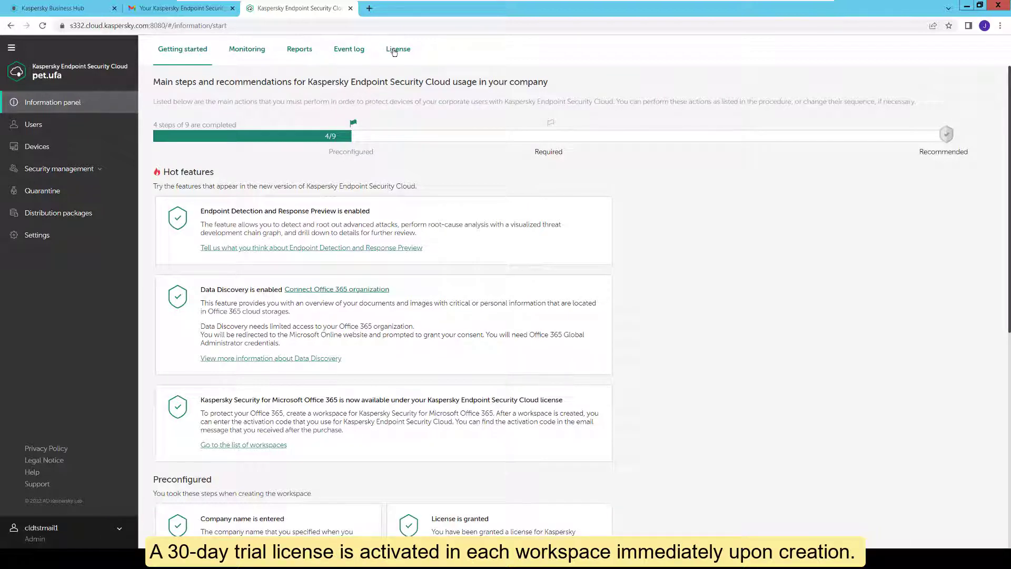
- Show the License tab with its 31-day trial, cancelling the activation code replacement
left_click(394, 52)
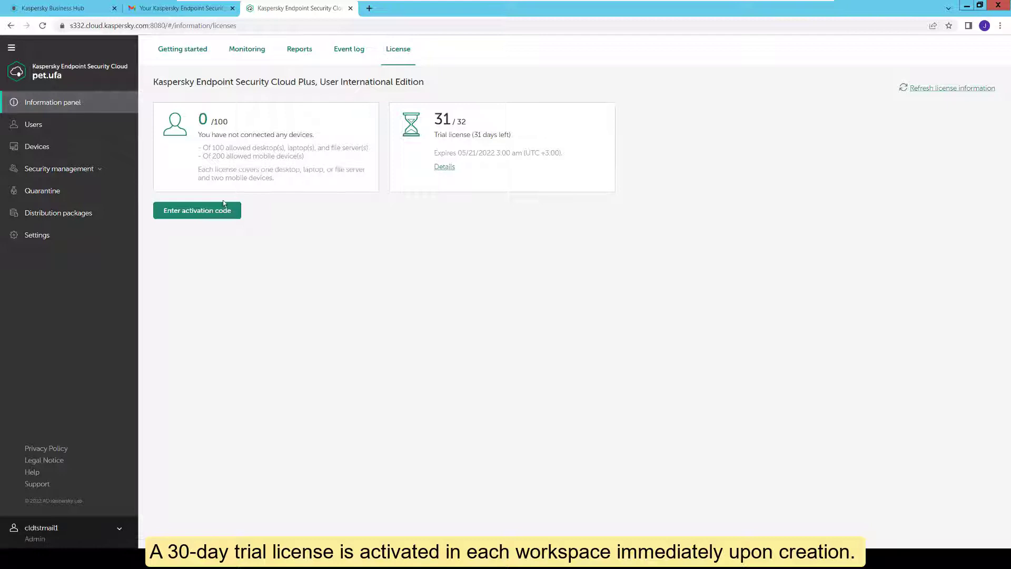
left_click(215, 208)
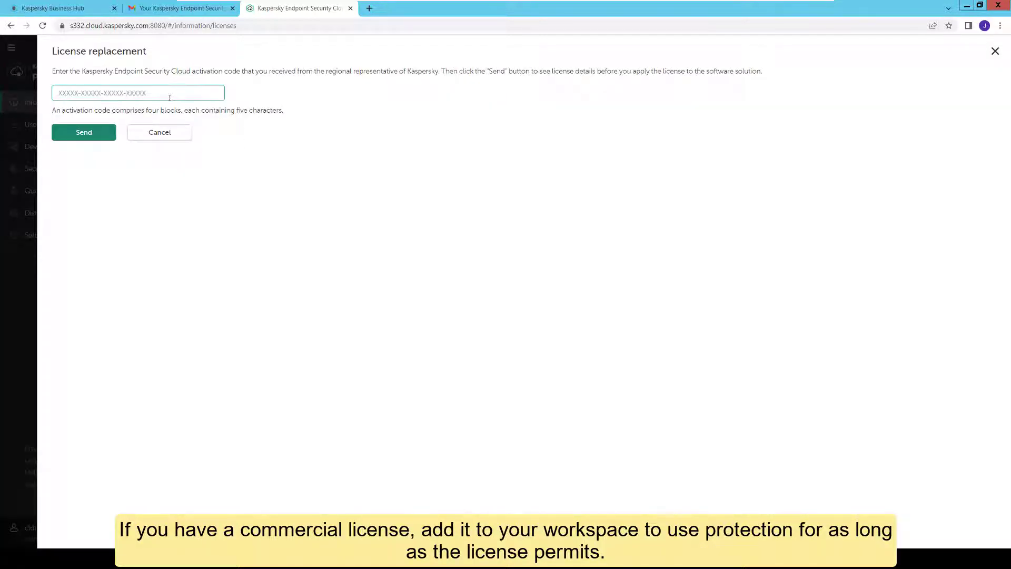
left_click(184, 136)
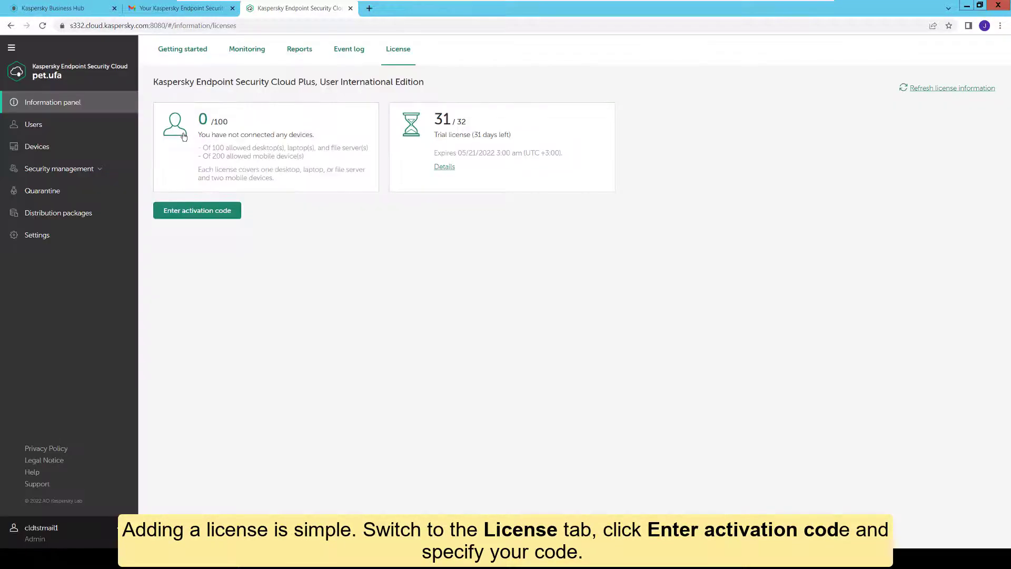
- In Users, add a new user by entering their e-mail address
left_click(69, 128)
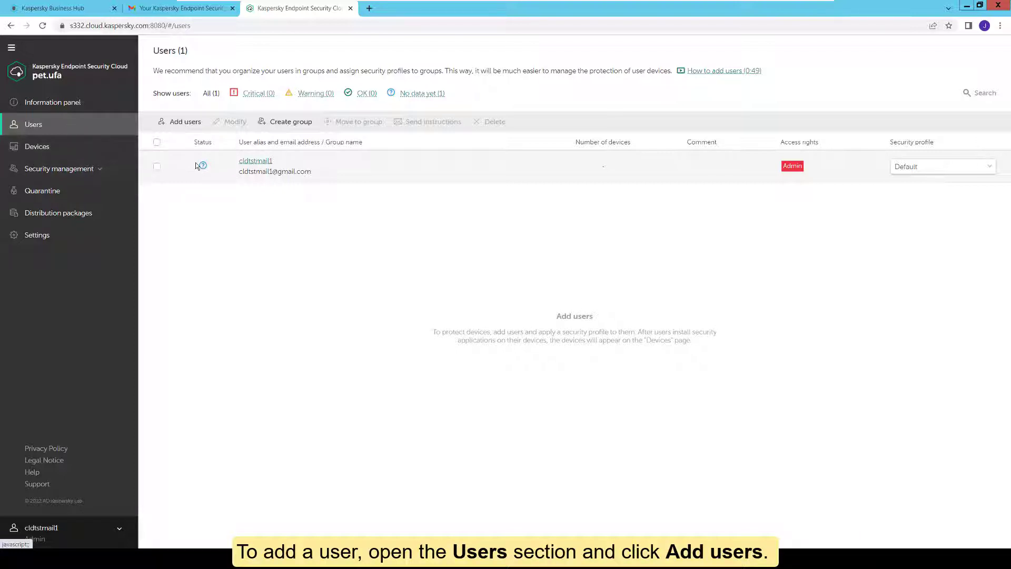
left_click(180, 125)
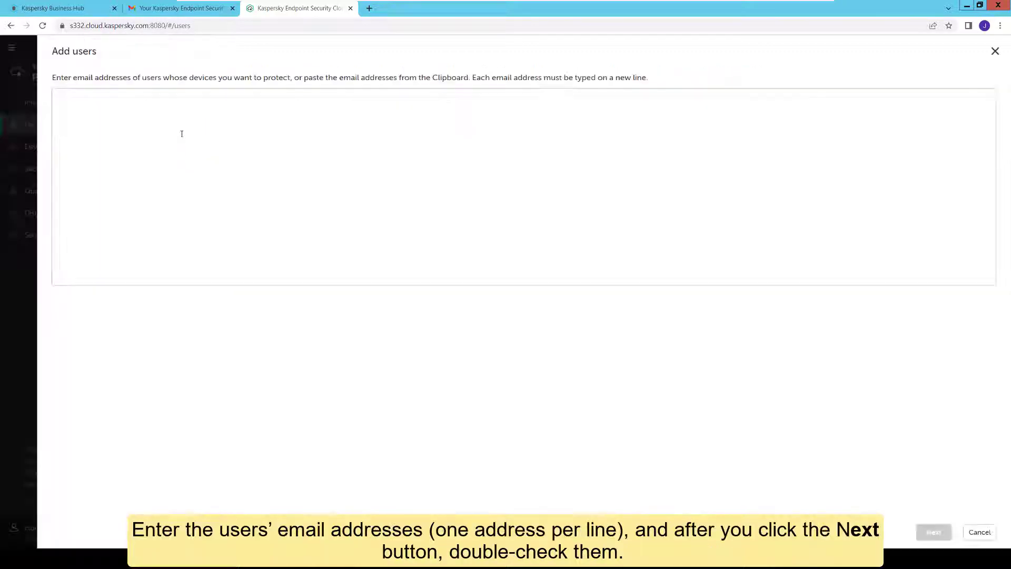
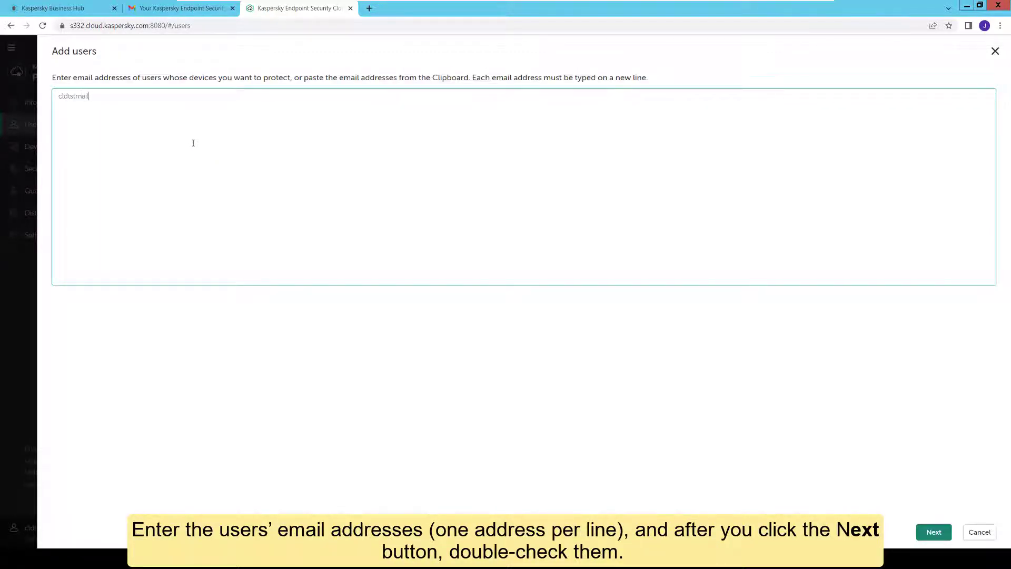
left_click(933, 532)
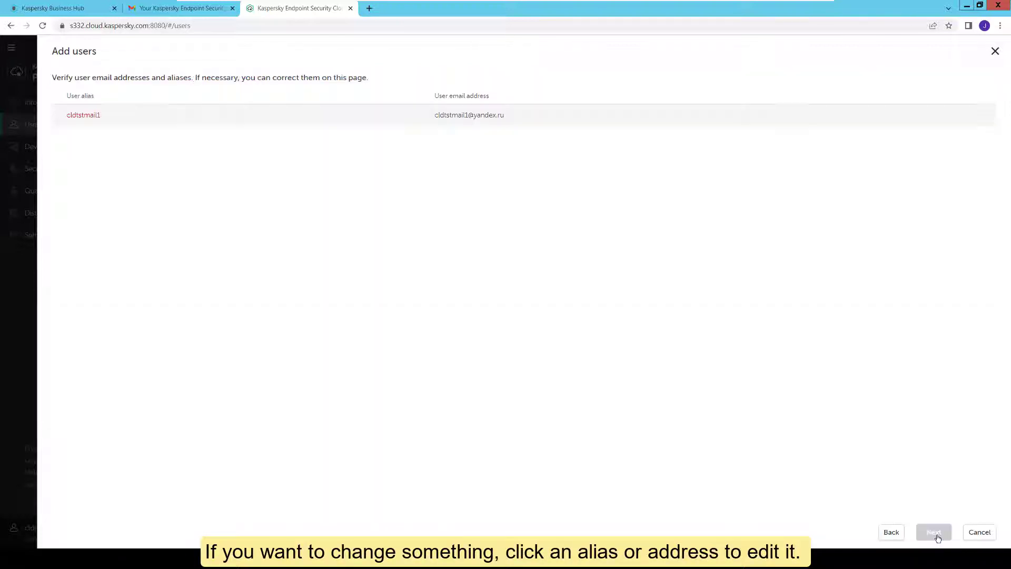
- Replace the new user's alias with the person's full name and continue to the invitation
left_click(83, 115)
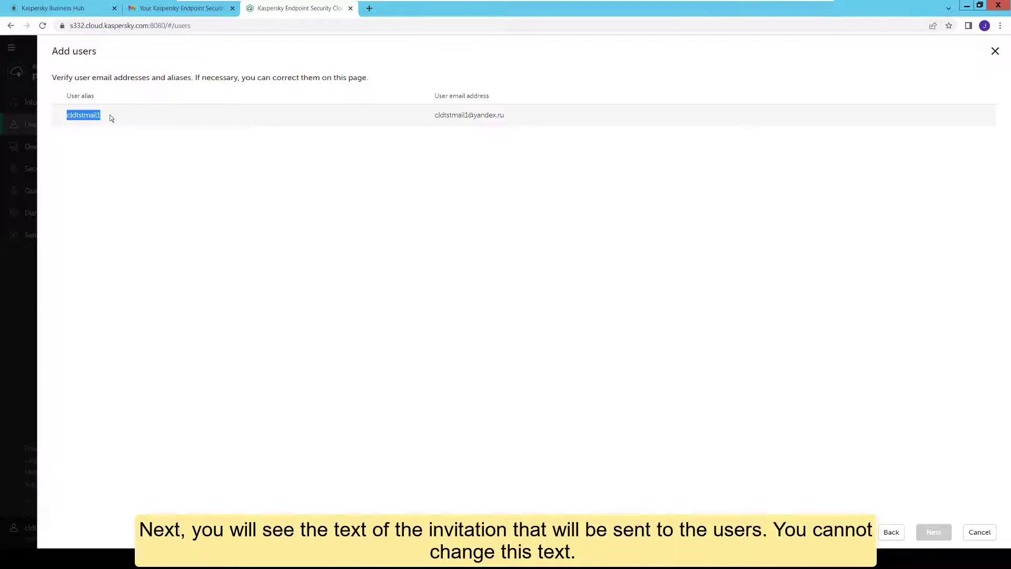
key("BackSpace")
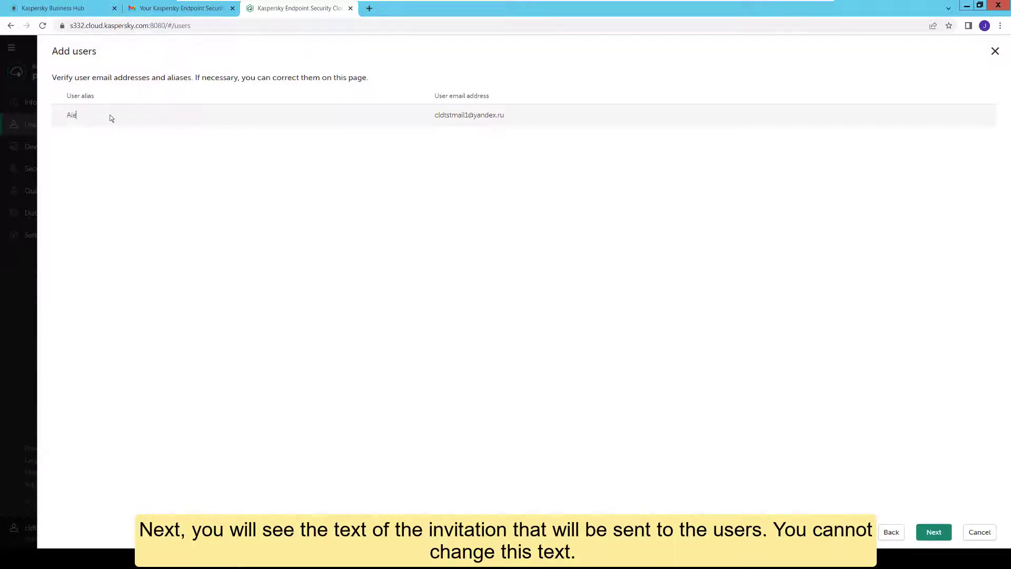
left_click(919, 535)
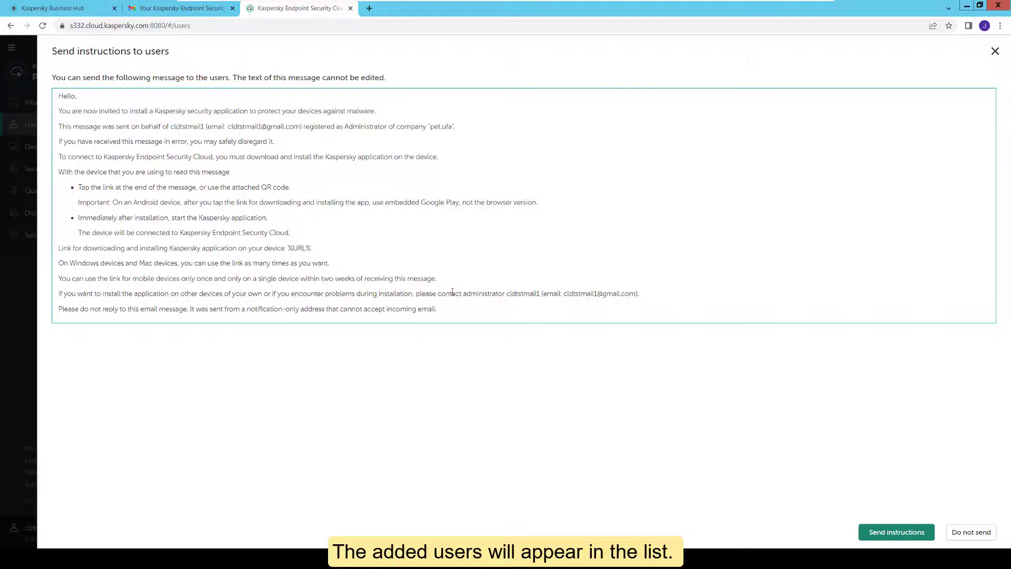
- Send the invitation instructions and close the confirmation to see two users listed
left_click_drag(438, 294, 486, 304)
left_click(506, 312)
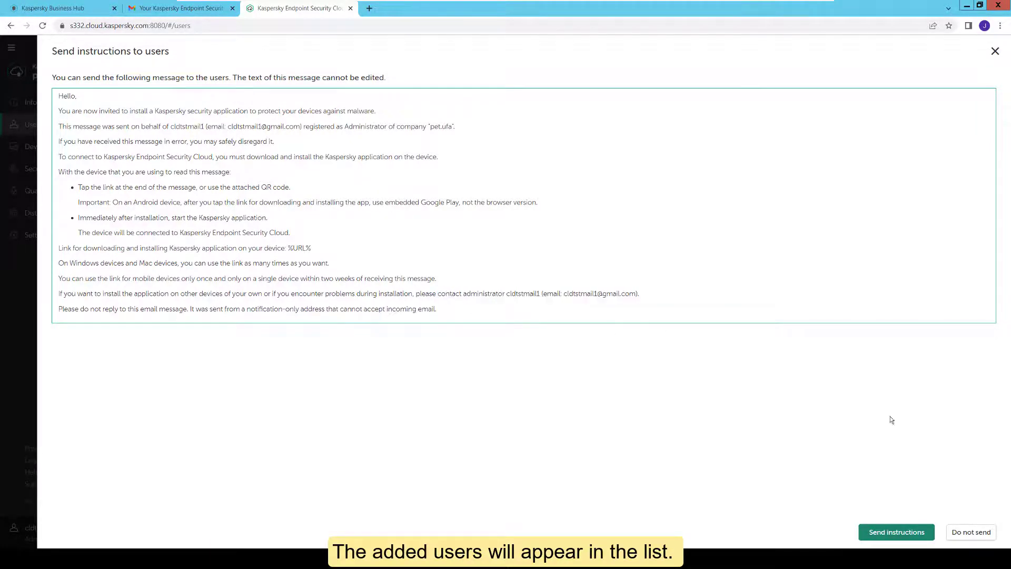
left_click(911, 528)
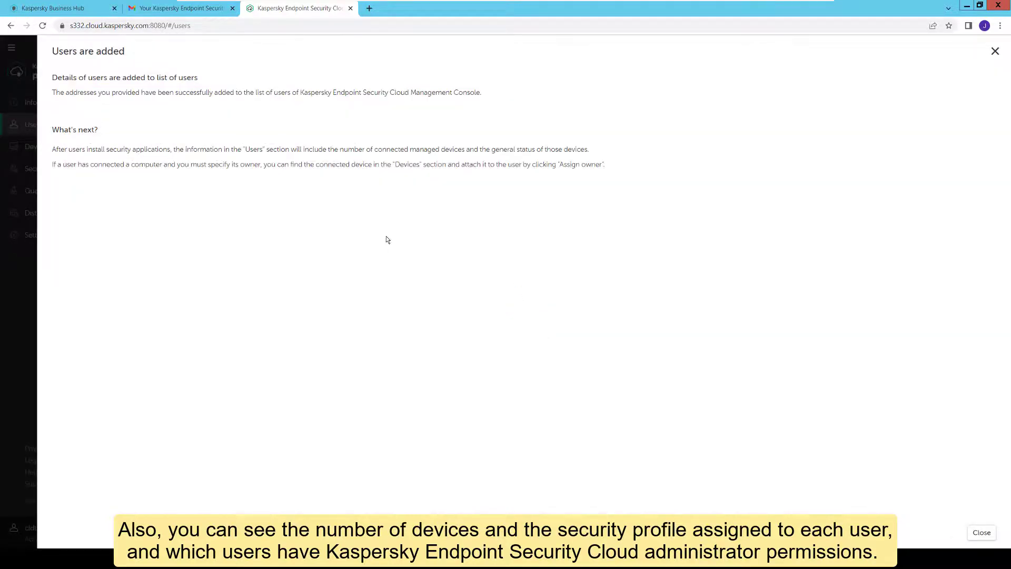
left_click(982, 532)
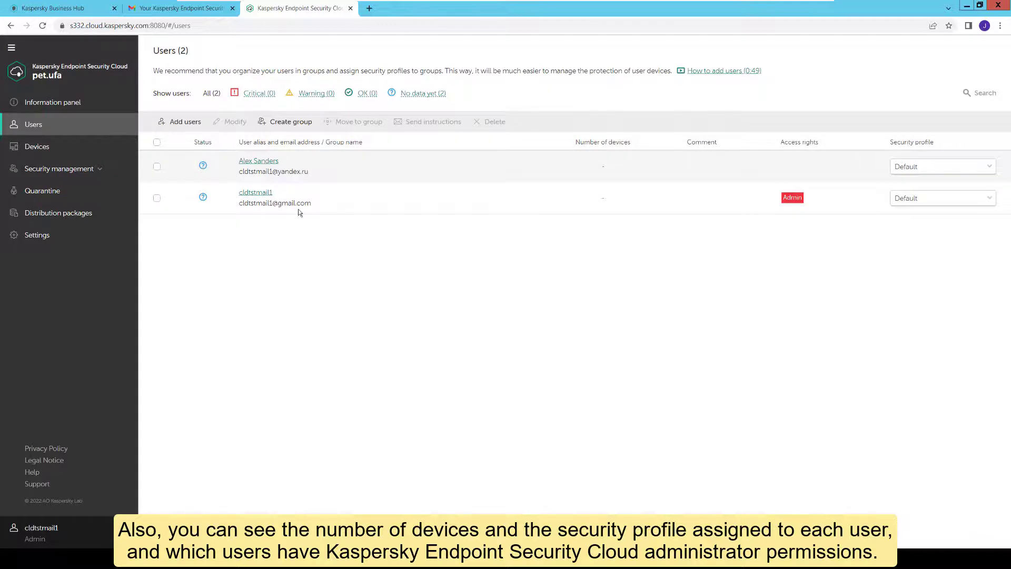